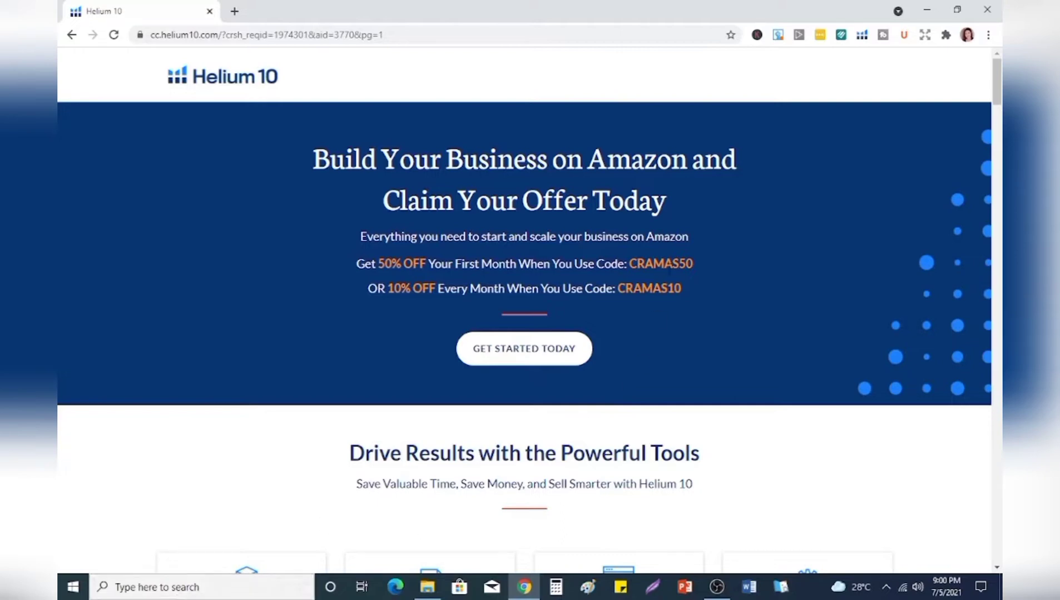
Review the Helium 10 offer page, covering its tools, discount codes, Platinum and Diamond plans, training and money-back guarantee.
{"action": "scroll", "coordinate": [683, 374], "scroll_direction": "down", "scroll_amount": 5}
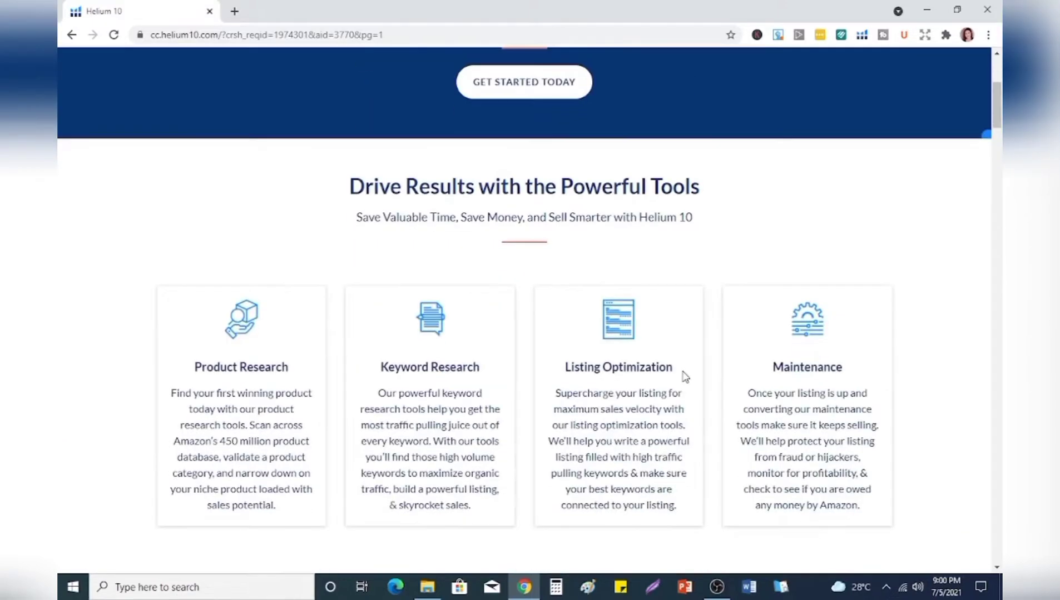
{"action": "scroll", "coordinate": [681, 395], "scroll_direction": "down", "scroll_amount": 20}
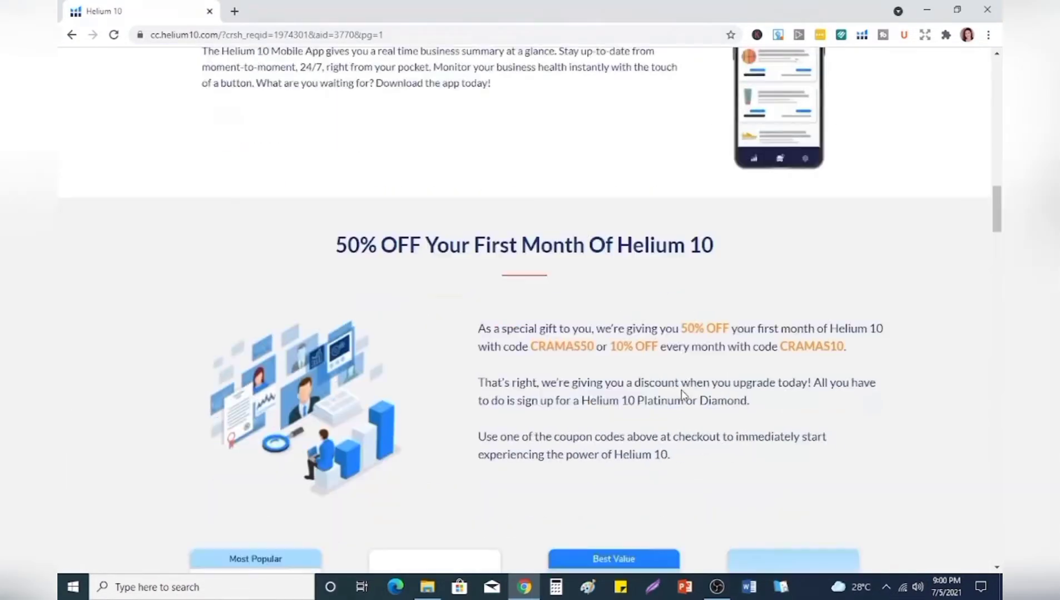
{"action": "scroll", "coordinate": [683, 396], "scroll_direction": "down", "scroll_amount": 3}
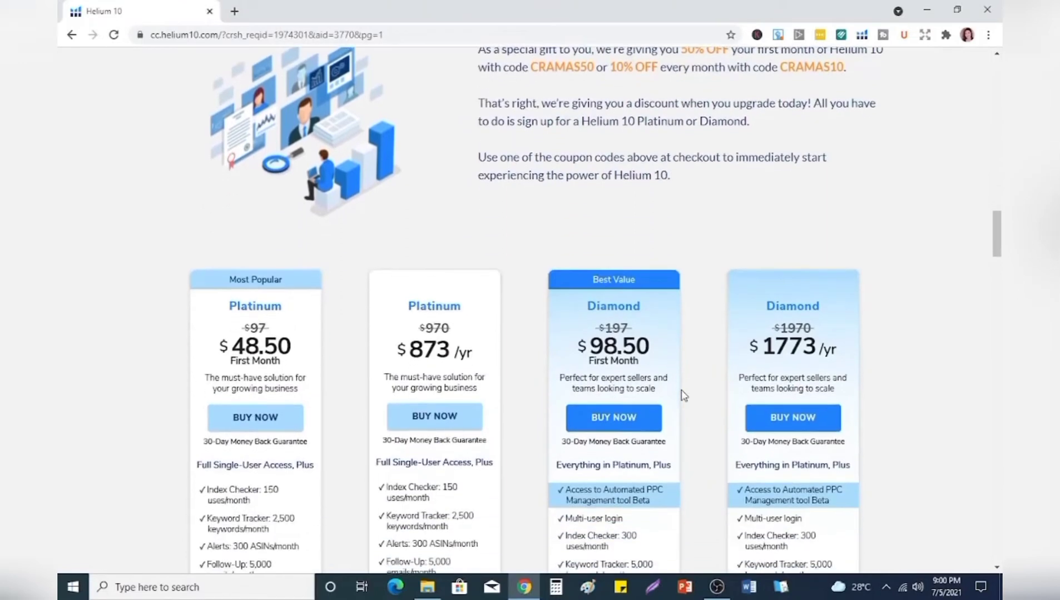
{"action": "scroll", "coordinate": [683, 395], "scroll_direction": "down", "scroll_amount": 2}
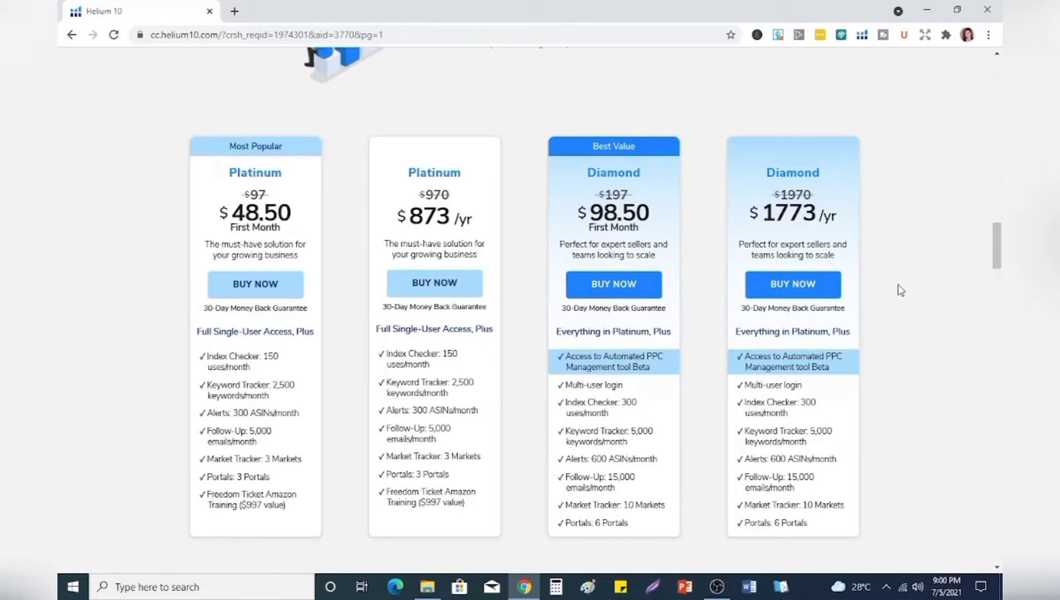
{"action": "scroll", "coordinate": [901, 292], "scroll_direction": "down", "scroll_amount": 8}
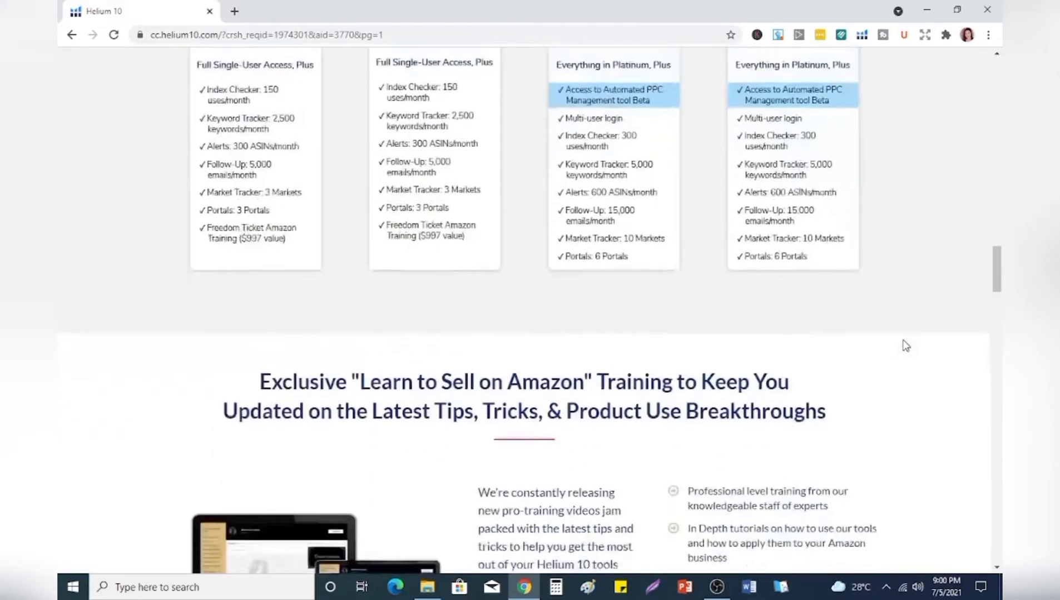
{"action": "scroll", "coordinate": [905, 346], "scroll_direction": "down", "scroll_amount": 8}
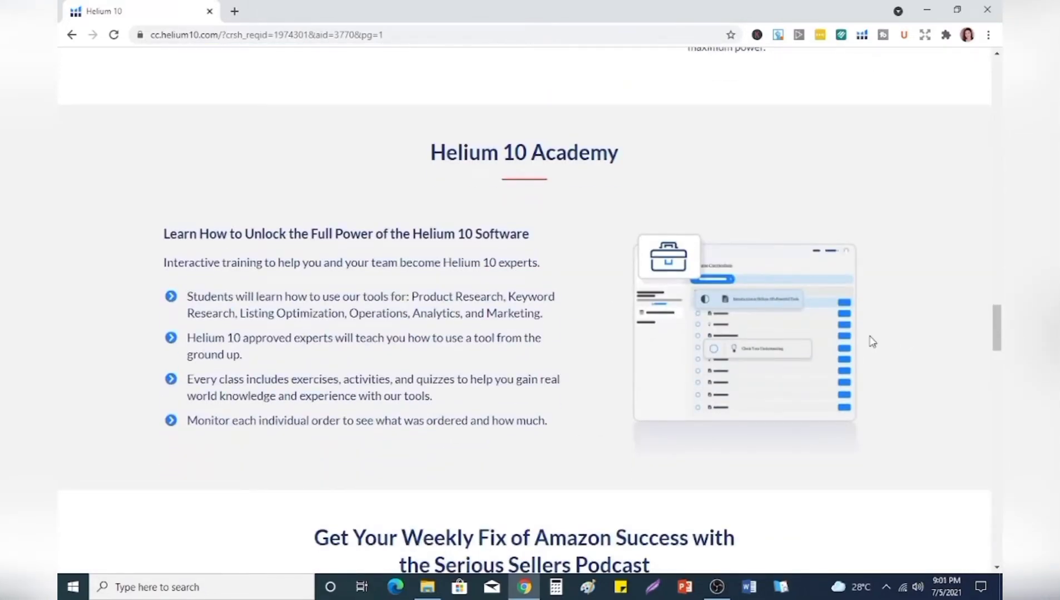
{"action": "scroll", "coordinate": [601, 496], "scroll_direction": "down", "scroll_amount": 9}
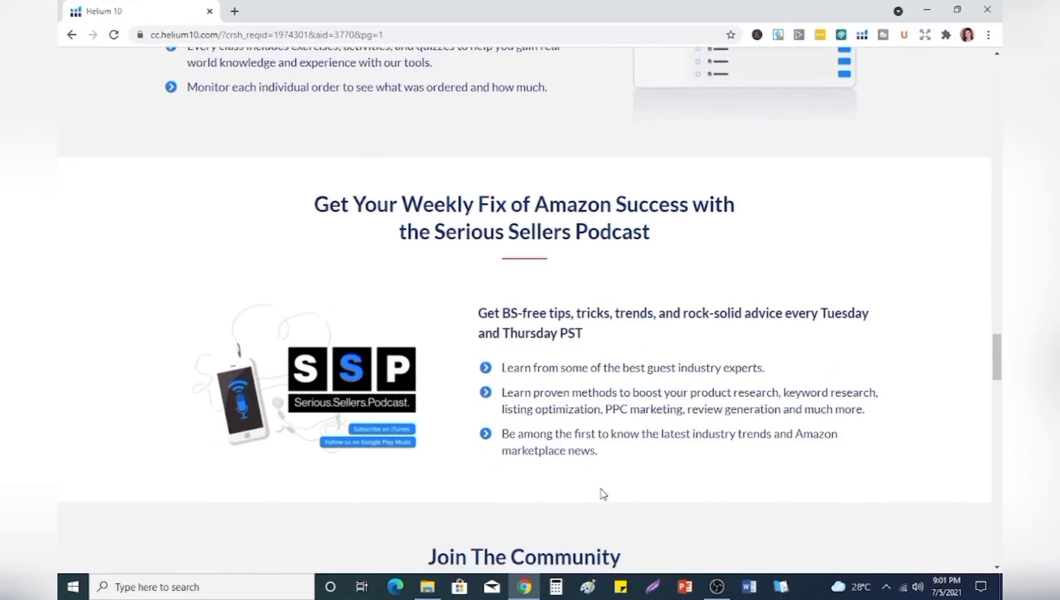
{"action": "scroll", "coordinate": [603, 493], "scroll_direction": "down", "scroll_amount": 20}
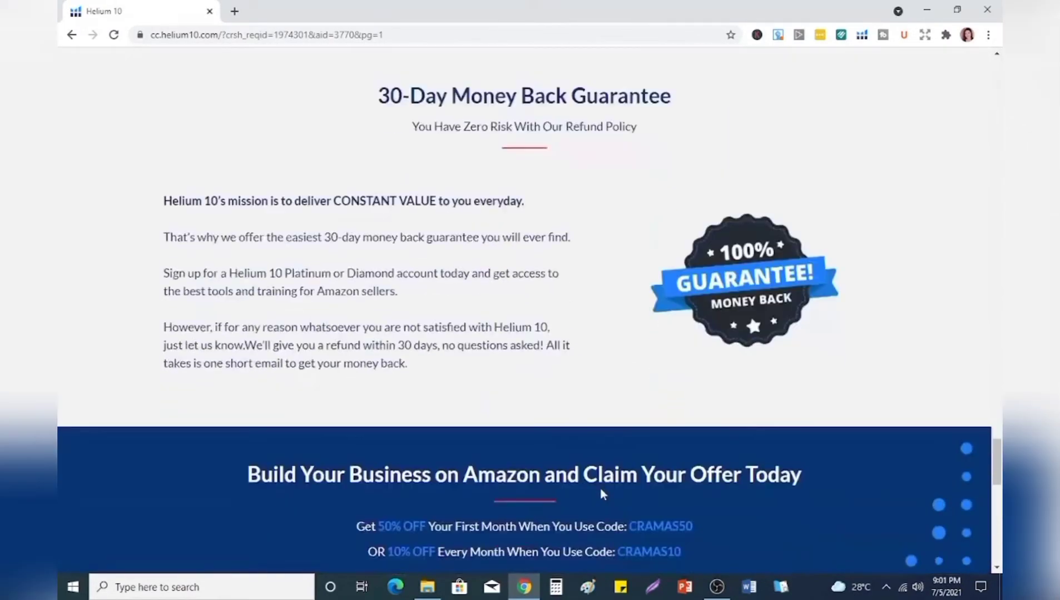
{"action": "scroll", "coordinate": [603, 493], "scroll_direction": "down", "scroll_amount": 1}
{"action": "scroll", "coordinate": [603, 494], "scroll_direction": "down", "scroll_amount": 1}
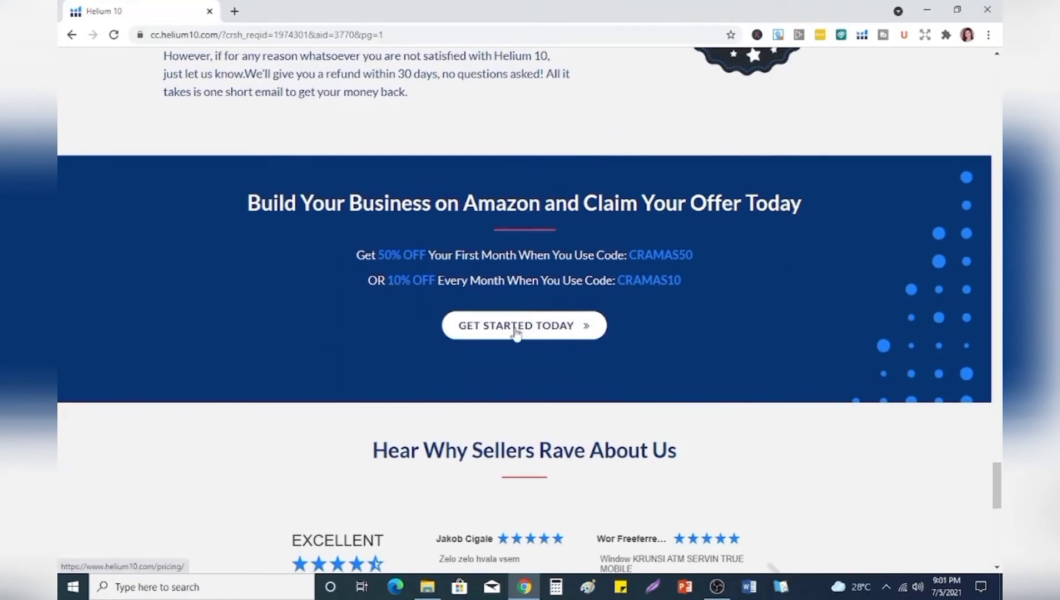
Get started from the offer page, proceed through pricing to free sign-up, and choose to log in with an existing account.
{"action": "left_click", "coordinate": [516, 332]}
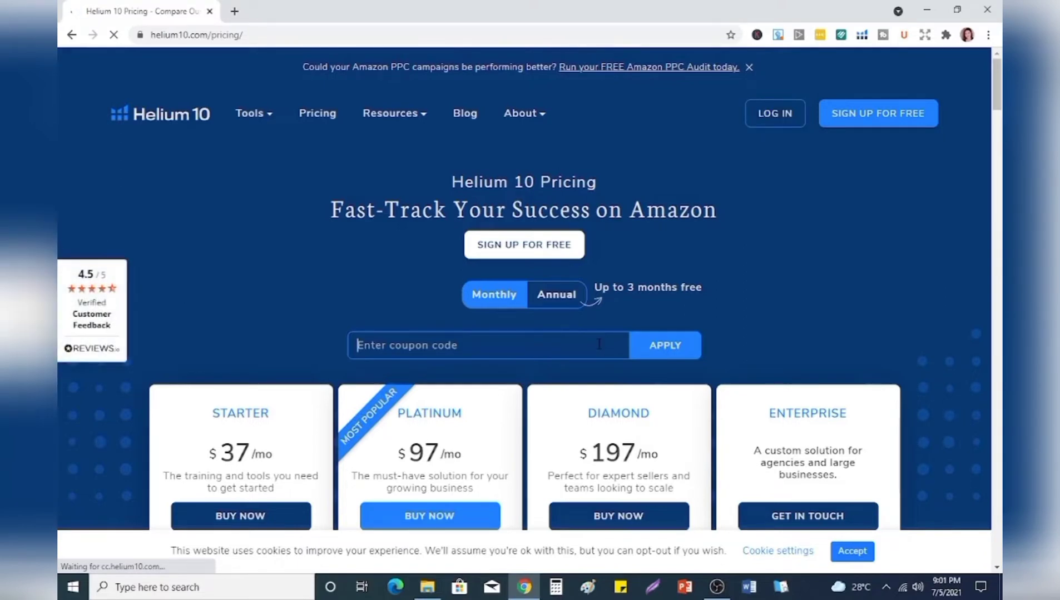
{"action": "left_click", "coordinate": [540, 249]}
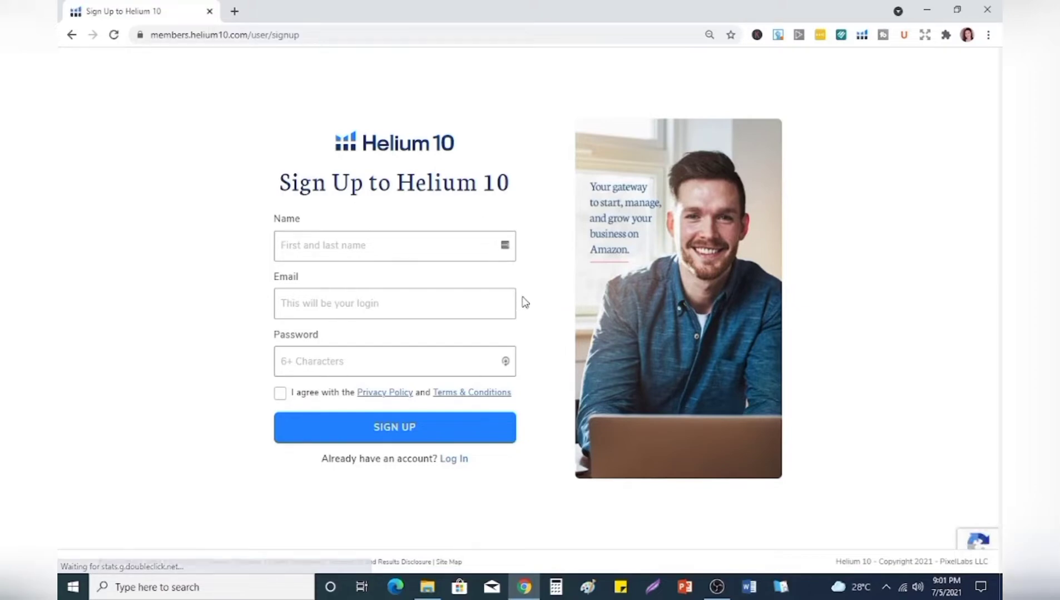
{"action": "left_click", "coordinate": [457, 467]}
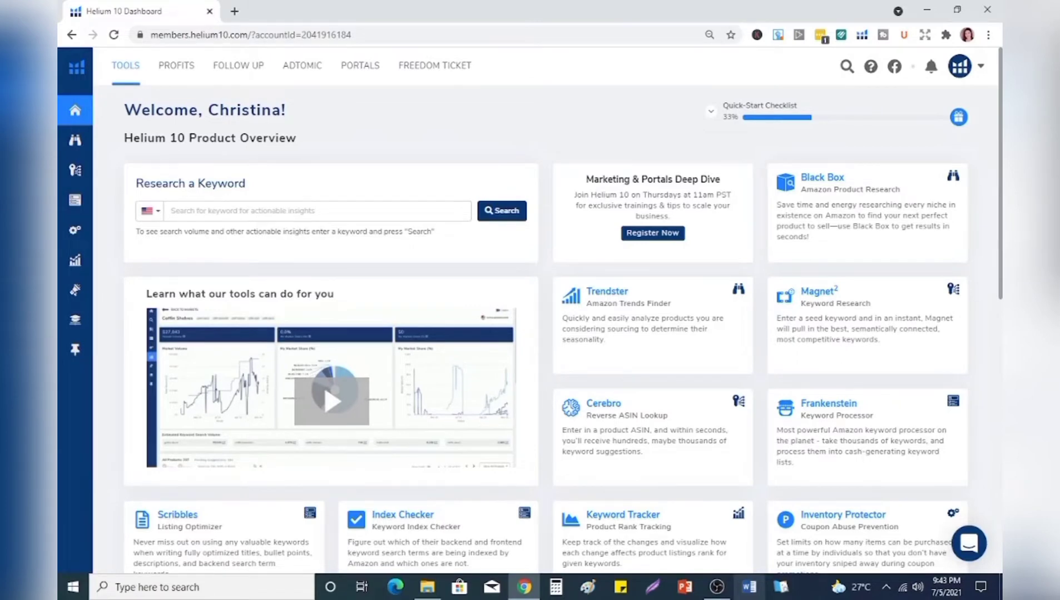
Research the keyword "cognitive behavioral therapy" for the US marketplace from the dashboard.
{"action": "left_click", "coordinate": [291, 214]}
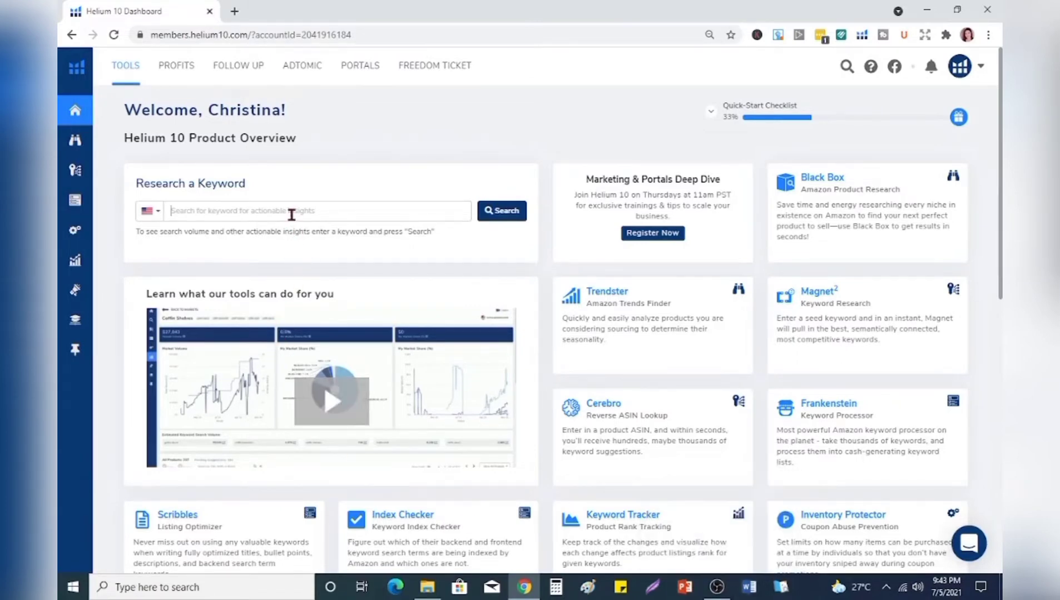
{"action": "type", "text": "cognitive behavio"}
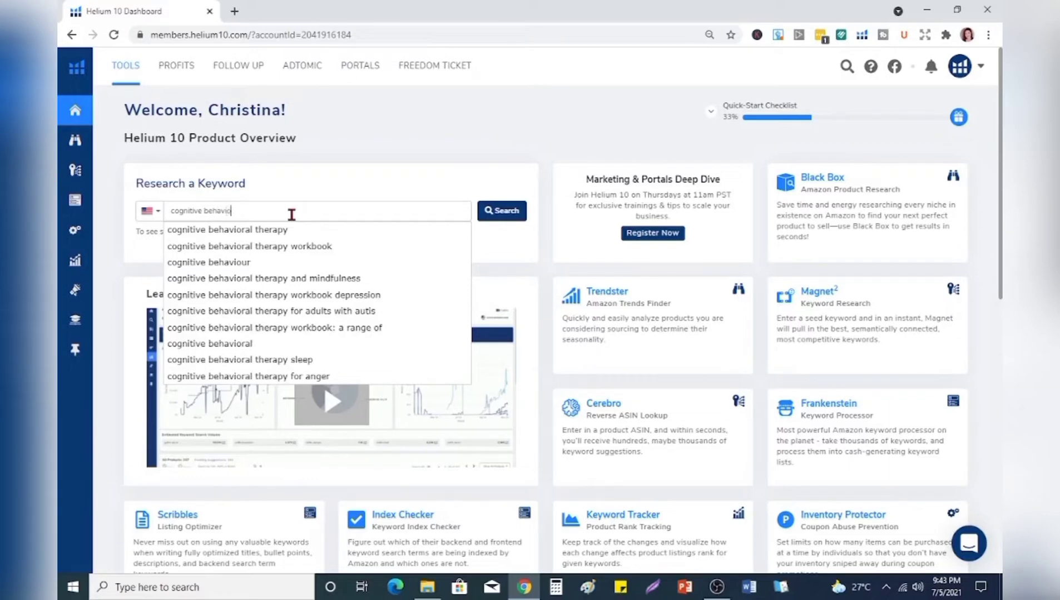
{"action": "type", "text": "ral the"}
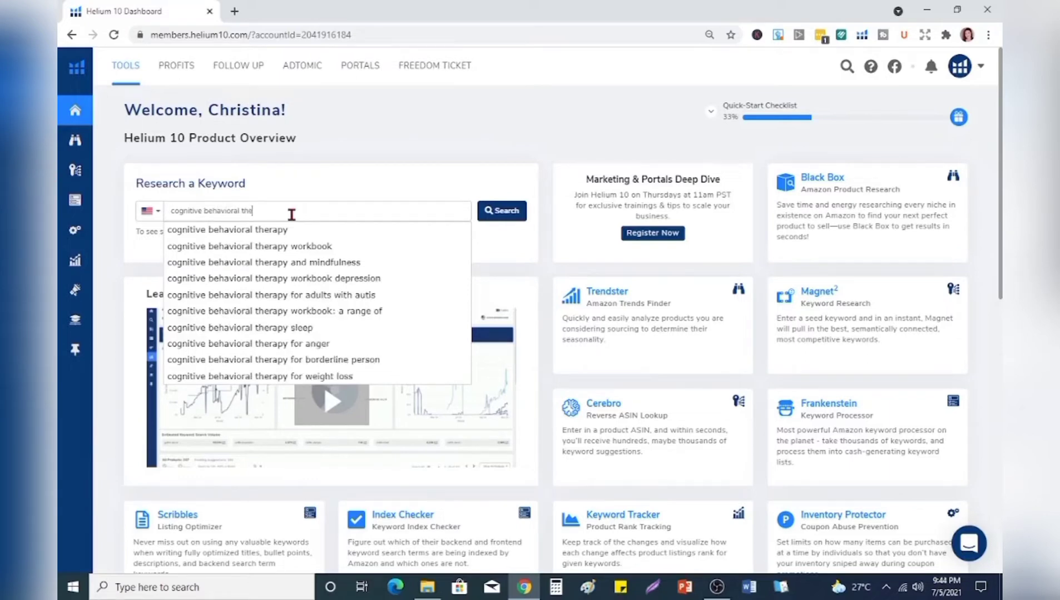
{"action": "type", "text": "rapy"}
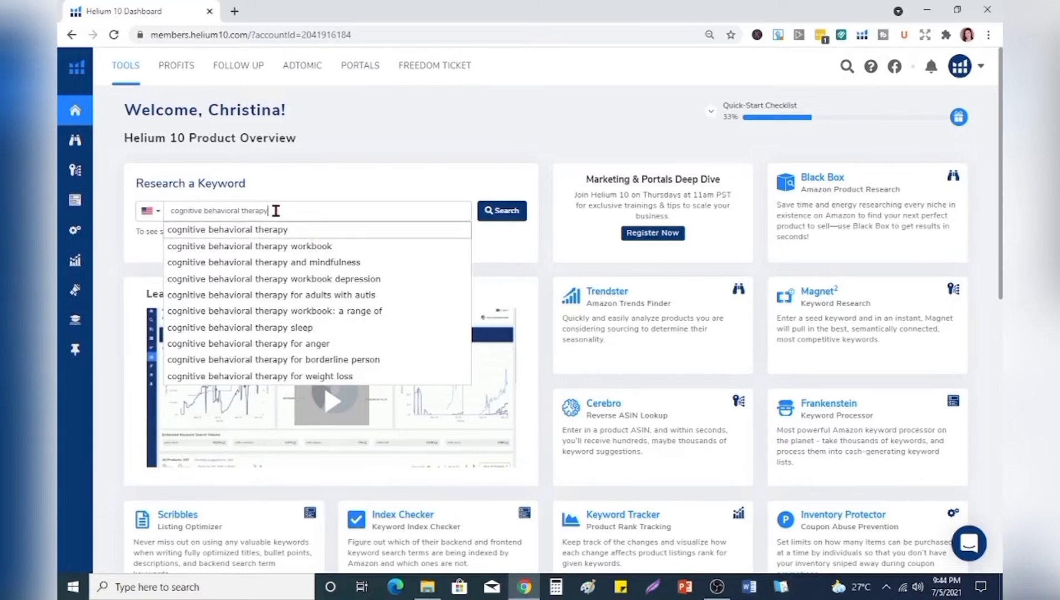
{"action": "left_click", "coordinate": [509, 216]}
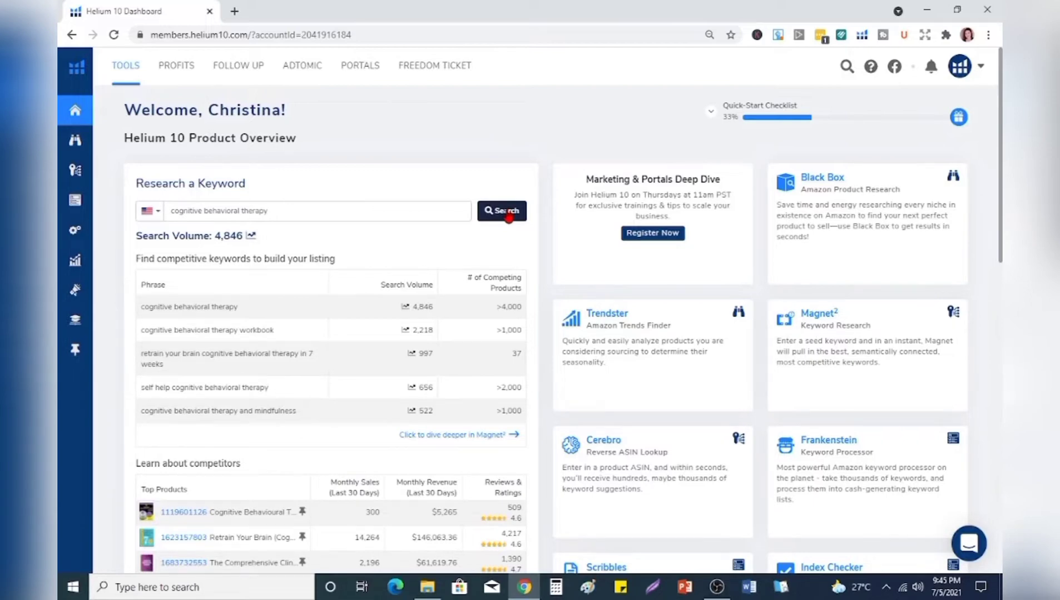
Open the keyword results in Magnet for deeper research and review the summary, filters and phrase list.
{"action": "mouse_move", "coordinate": [222, 243]}
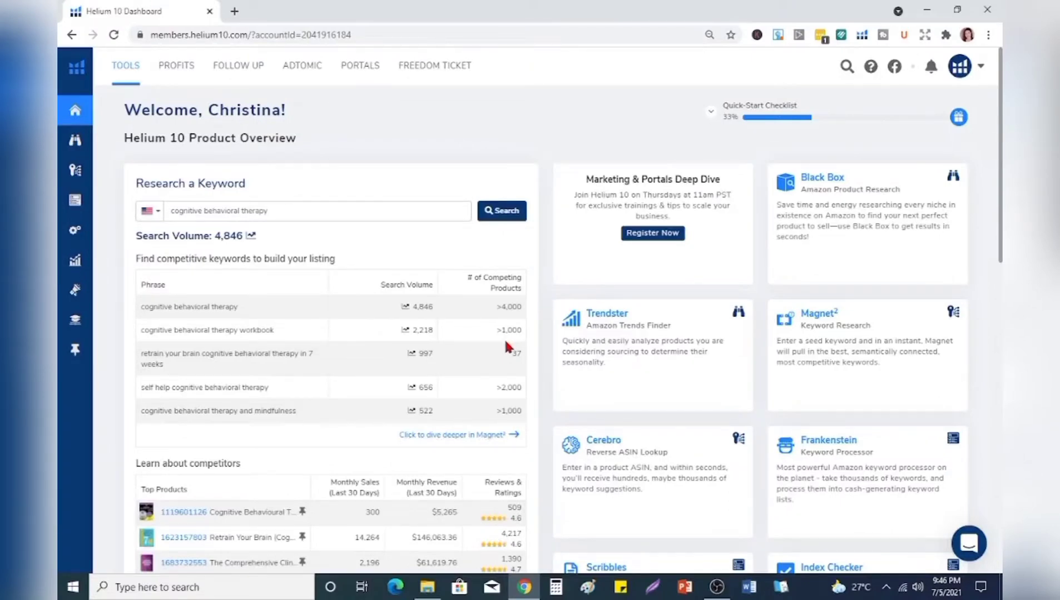
{"action": "left_click", "coordinate": [479, 436]}
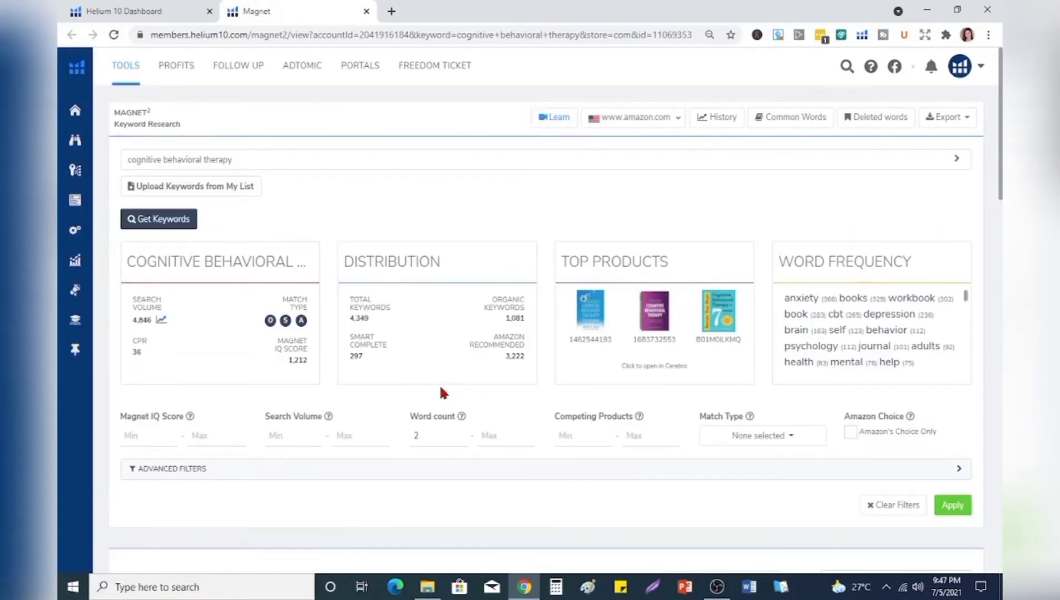
{"action": "scroll", "coordinate": [439, 389], "scroll_direction": "down", "scroll_amount": 5}
{"action": "scroll", "coordinate": [436, 390], "scroll_direction": "up", "scroll_amount": 4}
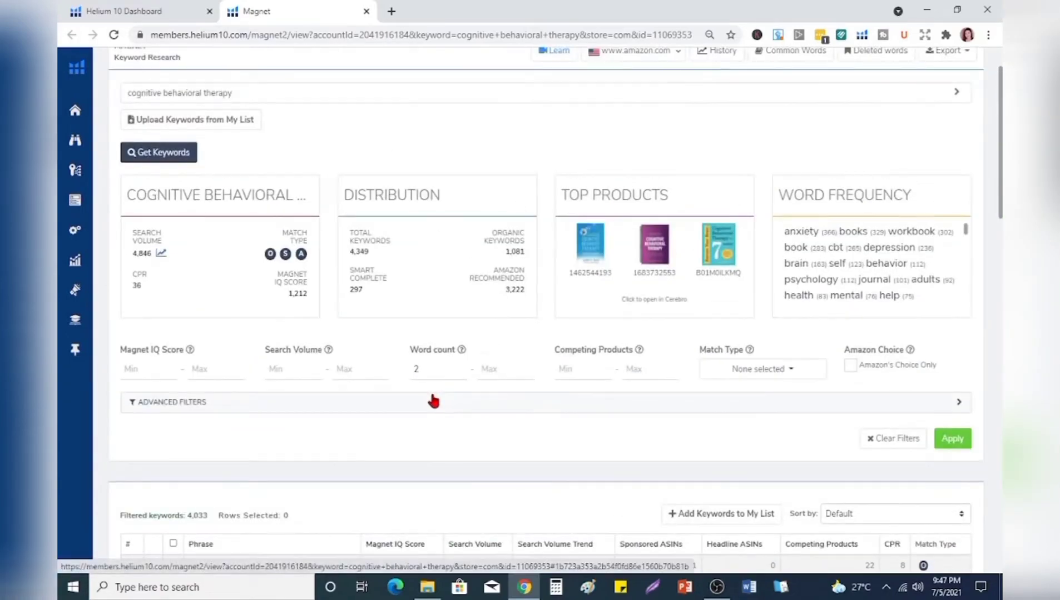
{"action": "scroll", "coordinate": [432, 400], "scroll_direction": "down", "scroll_amount": 2}
{"action": "scroll", "coordinate": [333, 416], "scroll_direction": "up", "scroll_amount": 1}
{"action": "scroll", "coordinate": [328, 416], "scroll_direction": "up", "scroll_amount": 2}
{"action": "scroll", "coordinate": [261, 334], "scroll_direction": "down", "scroll_amount": 3}
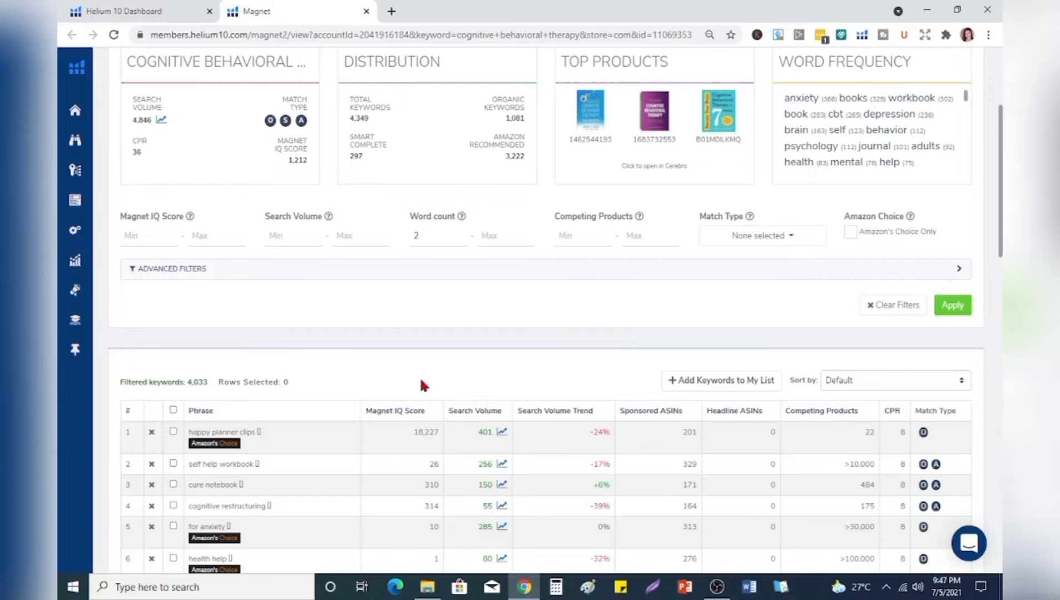
{"action": "scroll", "coordinate": [379, 333], "scroll_direction": "up", "scroll_amount": 3}
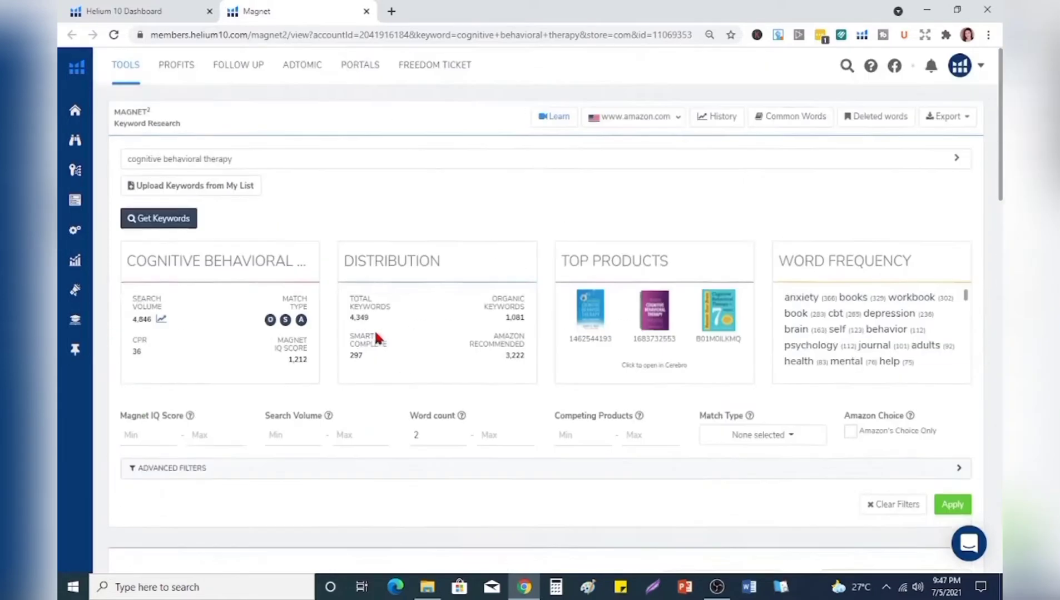
Run a new Magnet search for the keyword "cognitive behavioral therapy workbook" instead of loading it from history.
{"action": "left_click", "coordinate": [261, 160]}
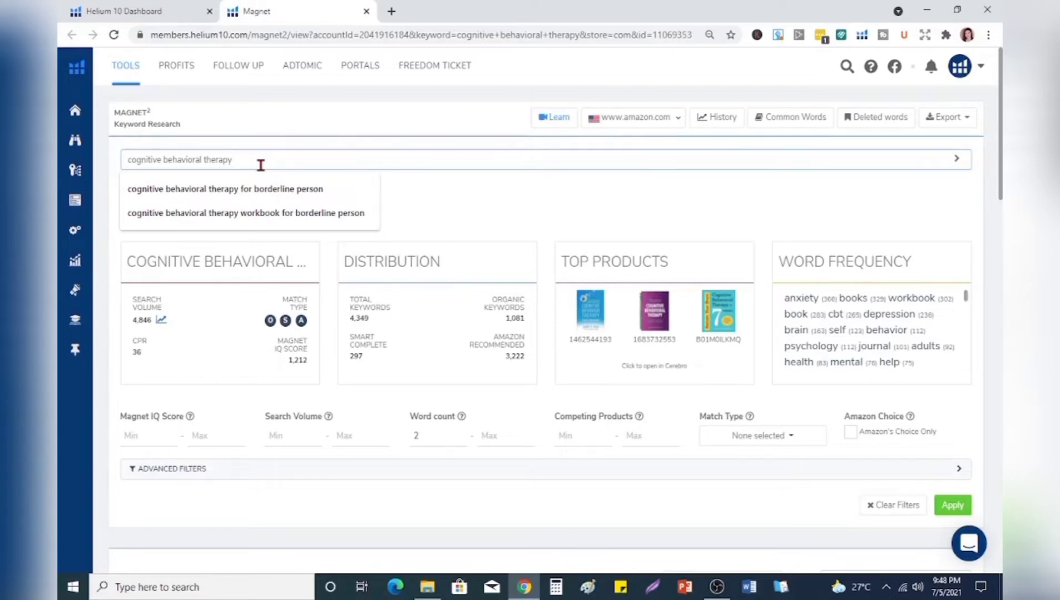
{"action": "type", "text": "work"}
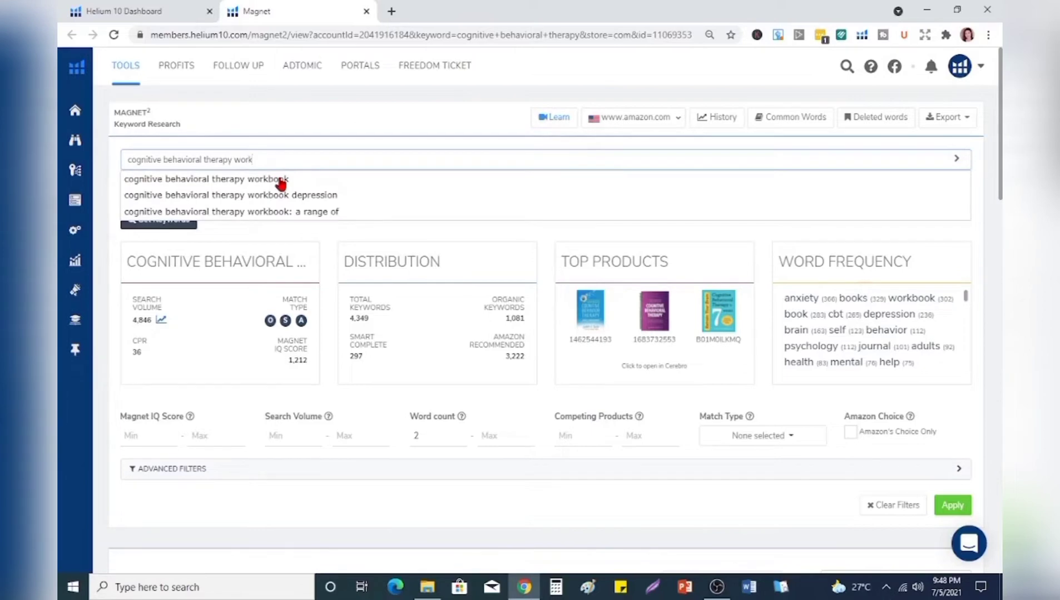
{"action": "type", "text": "book"}
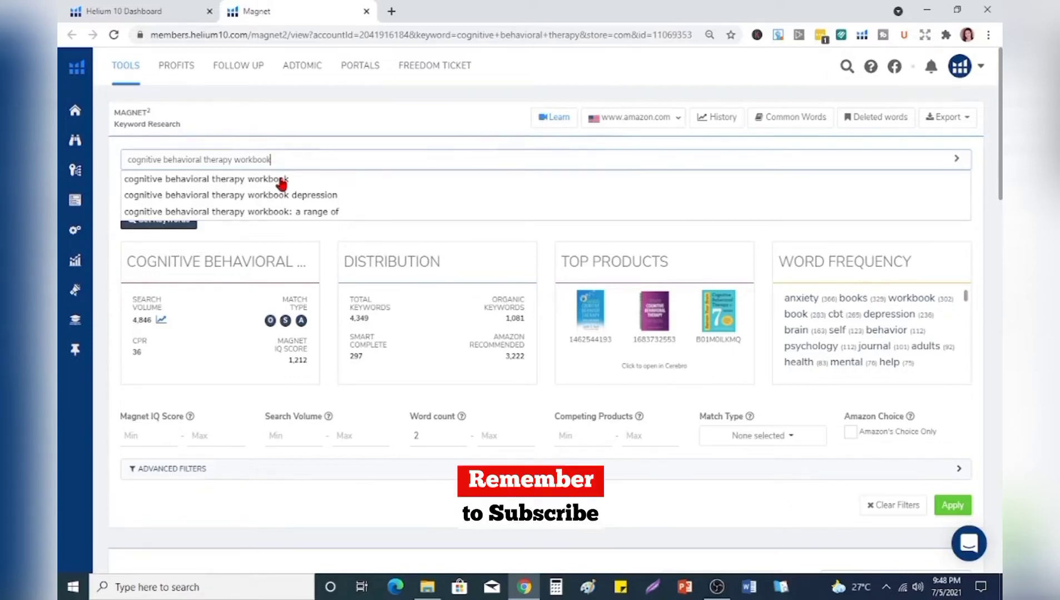
{"action": "left_click", "coordinate": [281, 181]}
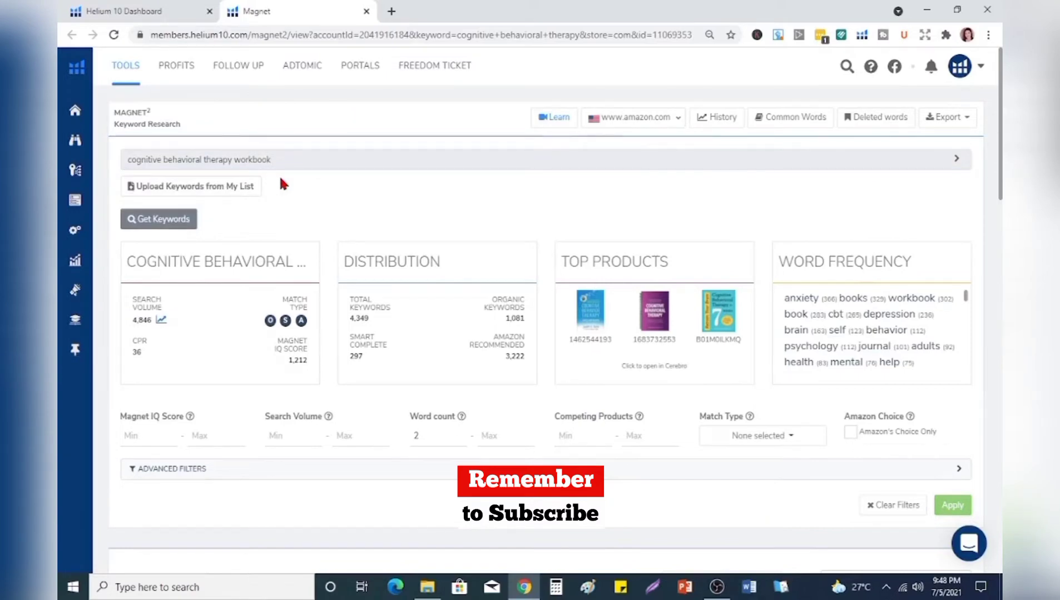
{"action": "left_click", "coordinate": [167, 222]}
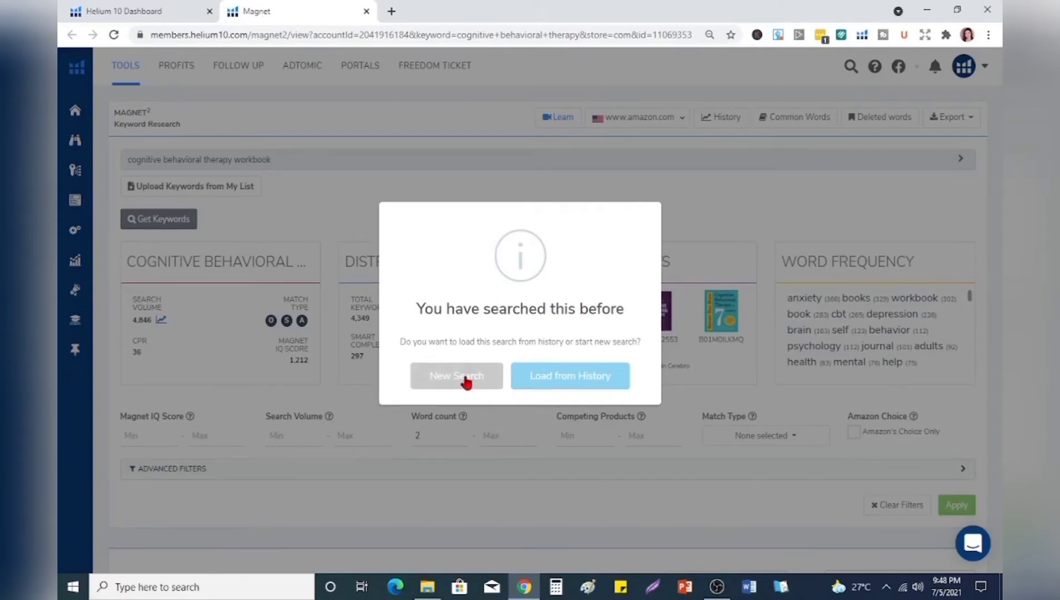
{"action": "left_click", "coordinate": [466, 380]}
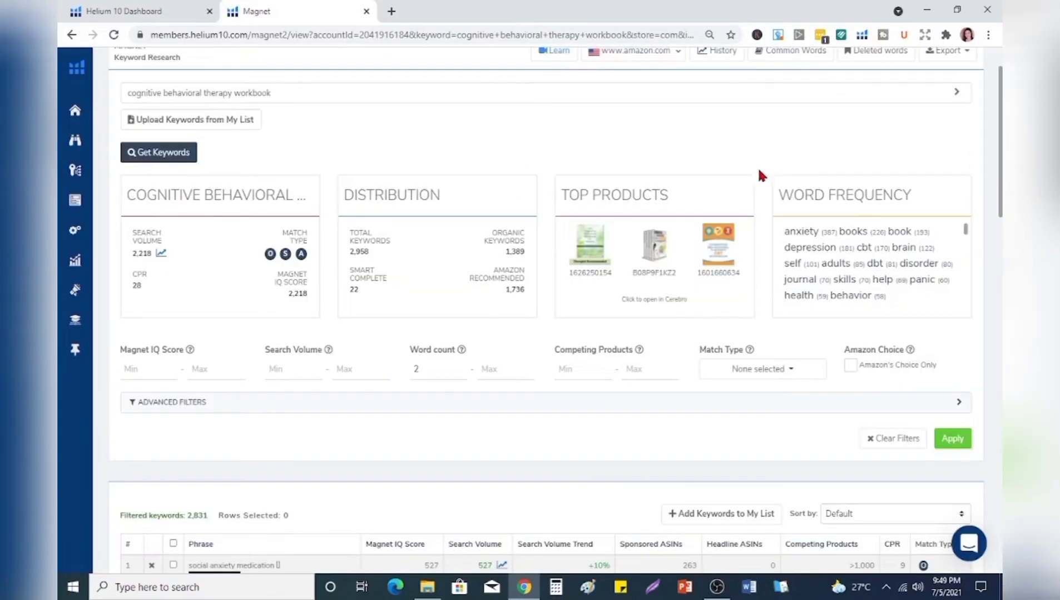
Look over the new phrase list and expand the advanced filters.
{"action": "scroll", "coordinate": [545, 409], "scroll_direction": "down", "scroll_amount": 3}
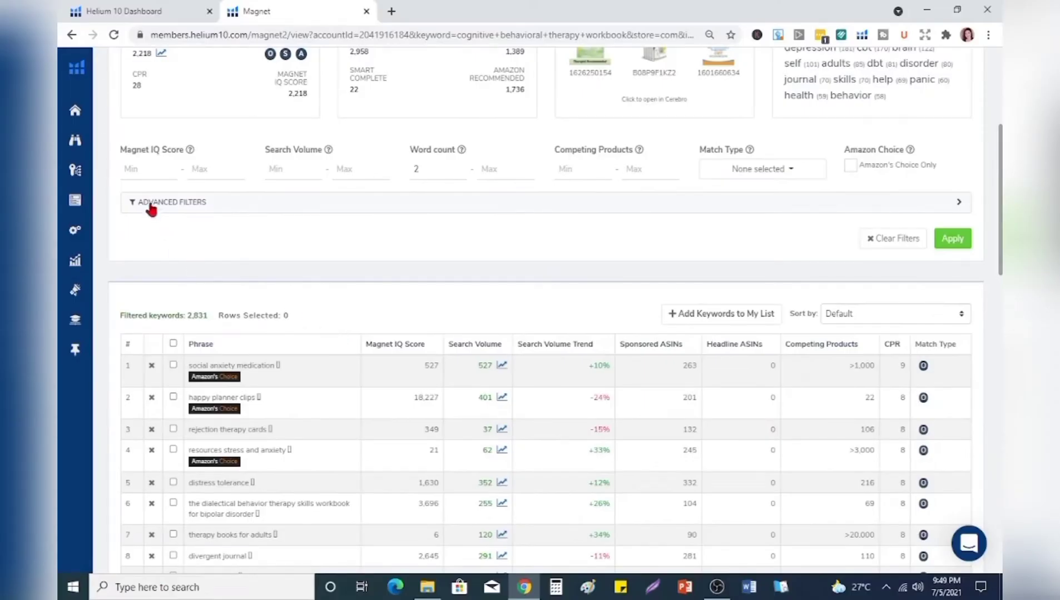
{"action": "scroll", "coordinate": [187, 211], "scroll_direction": "up", "scroll_amount": 1}
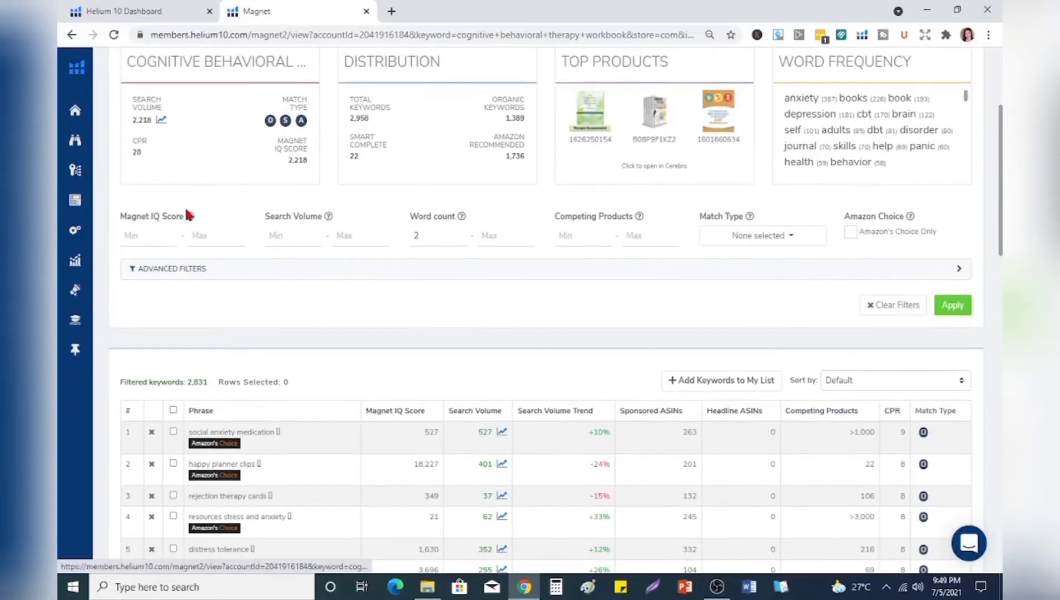
{"action": "left_click", "coordinate": [203, 281]}
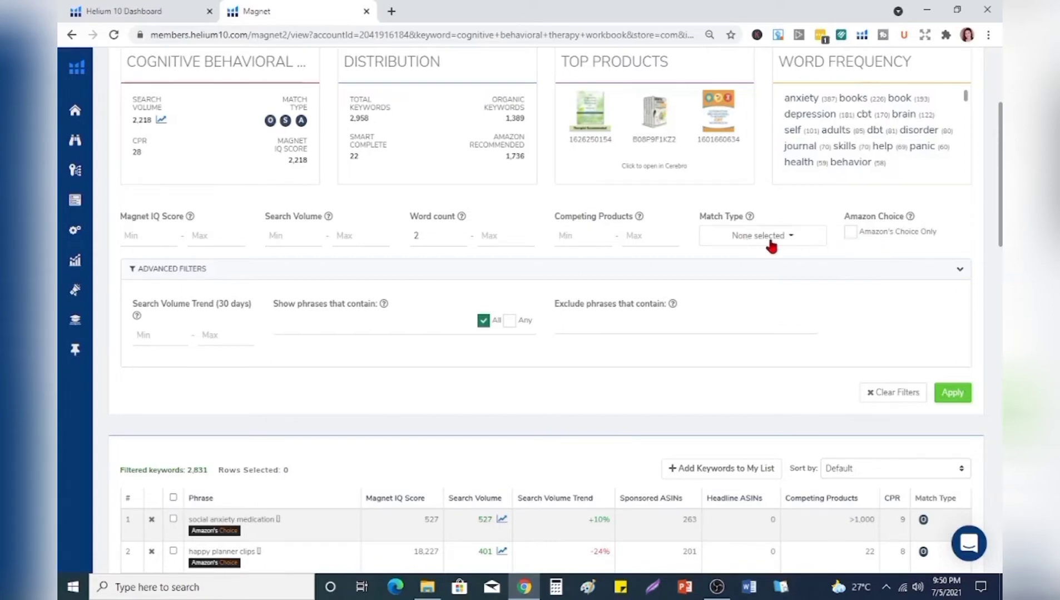
Filter the keywords to a search volume of 1000 to 2000 and at most 2000 competing products, and view the filtered list.
{"action": "left_click", "coordinate": [280, 234]}
{"action": "type", "text": "1000"}
{"action": "left_click", "coordinate": [354, 236]}
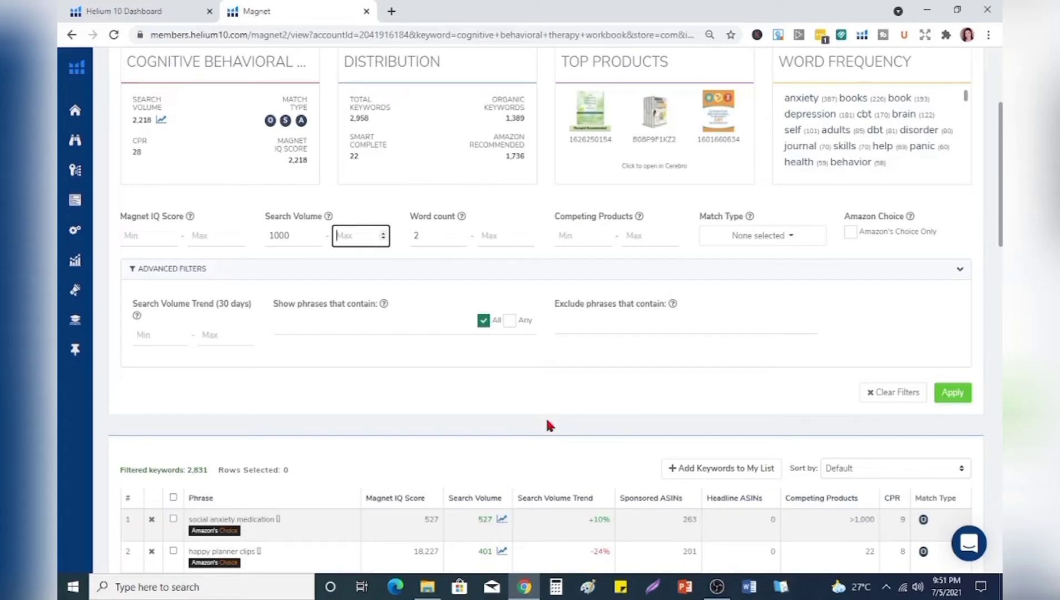
{"action": "type", "text": "2000"}
{"action": "left_click", "coordinate": [642, 238]}
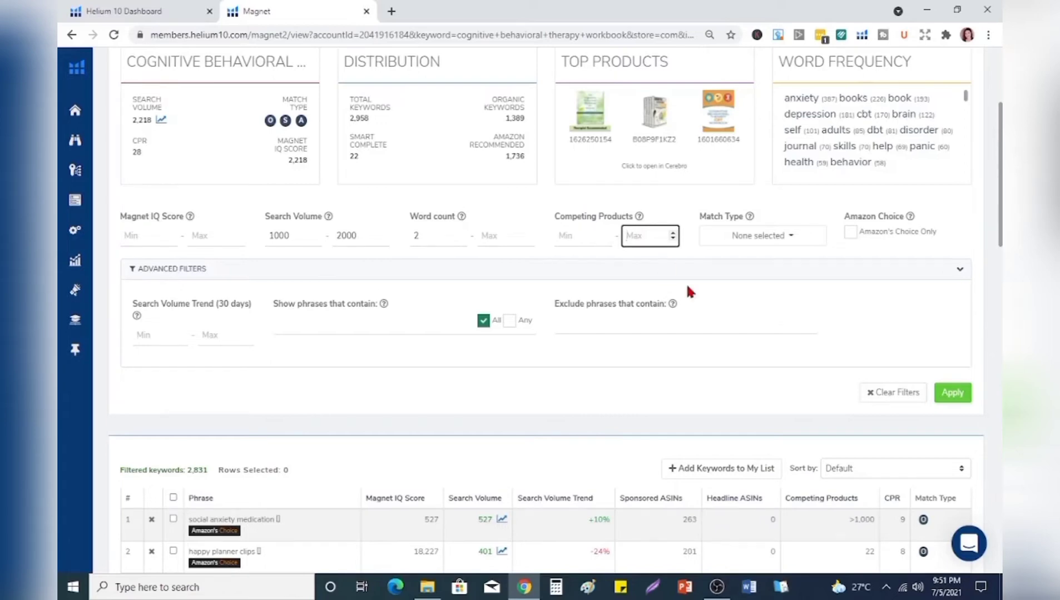
{"action": "type", "text": "2000"}
{"action": "left_click", "coordinate": [954, 394]}
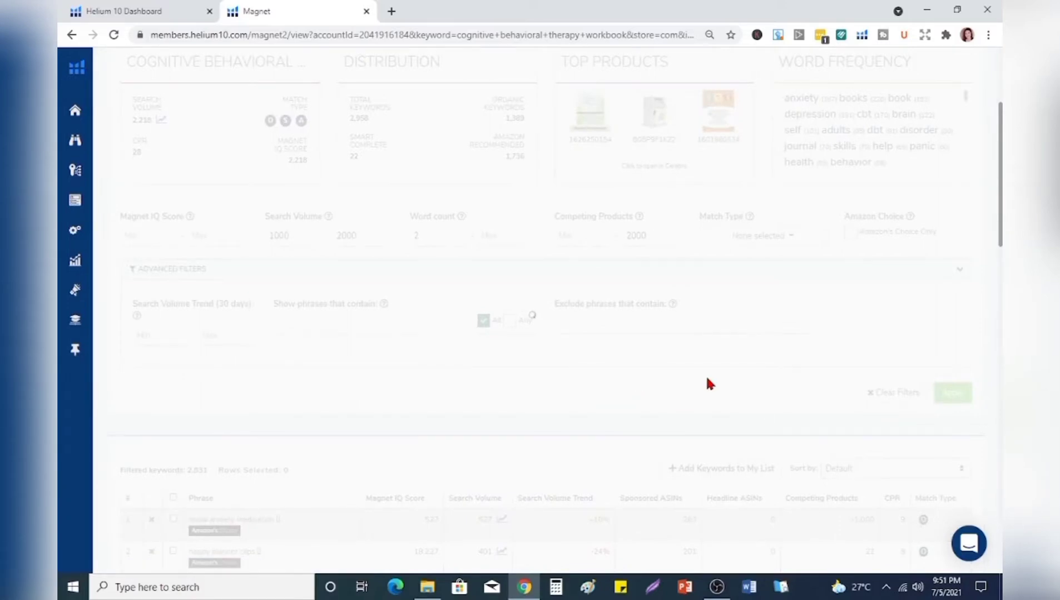
{"action": "scroll", "coordinate": [646, 424], "scroll_direction": "down", "scroll_amount": 5}
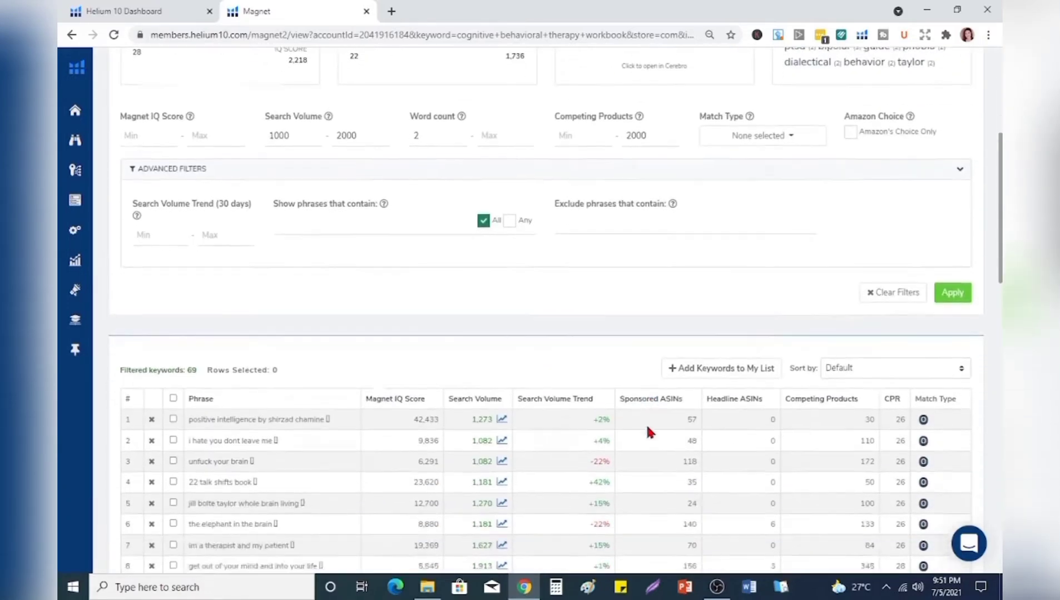
Examine the filtered phrases with their search volume, trend and competing products through to the end of the page.
{"action": "scroll", "coordinate": [645, 422], "scroll_direction": "up", "scroll_amount": 5}
{"action": "scroll", "coordinate": [646, 427], "scroll_direction": "down", "scroll_amount": 7}
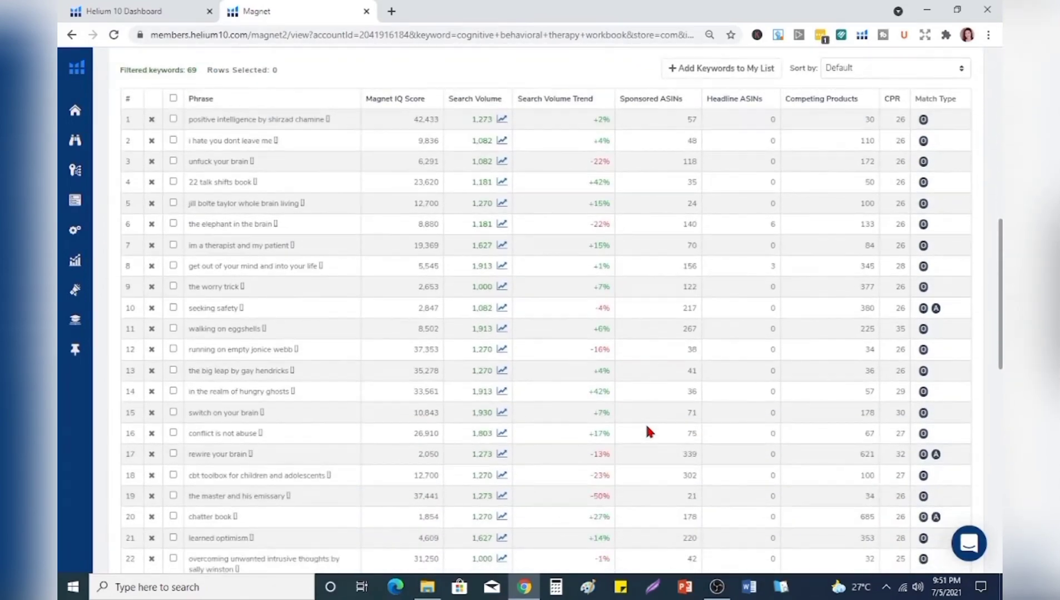
{"action": "scroll", "coordinate": [646, 427], "scroll_direction": "down", "scroll_amount": 1}
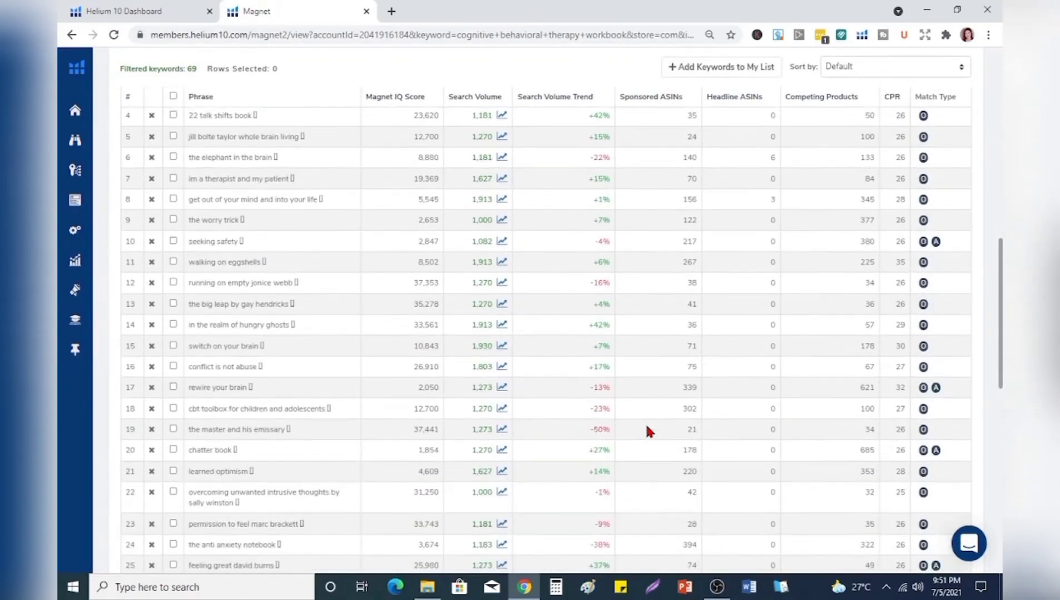
{"action": "scroll", "coordinate": [646, 427], "scroll_direction": "down", "scroll_amount": 7}
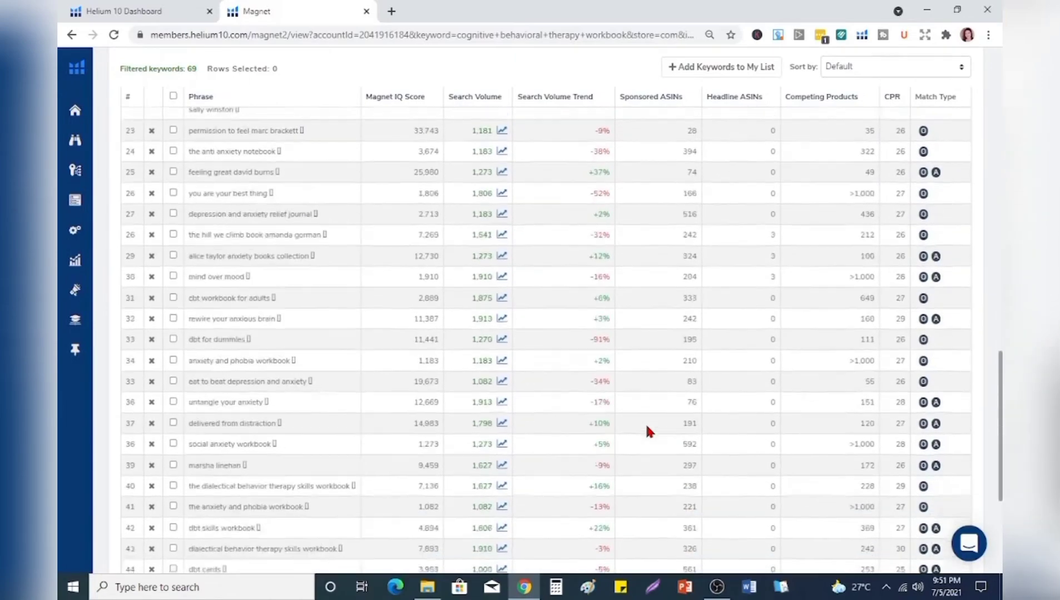
{"action": "scroll", "coordinate": [647, 429], "scroll_direction": "down", "scroll_amount": 5}
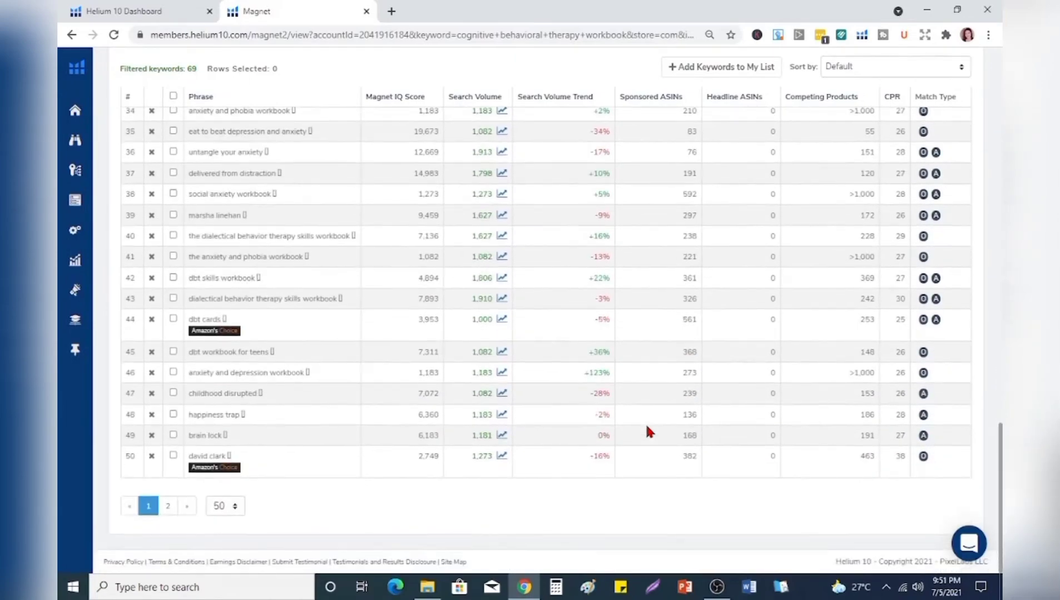
{"action": "scroll", "coordinate": [646, 428], "scroll_direction": "up", "scroll_amount": 14}
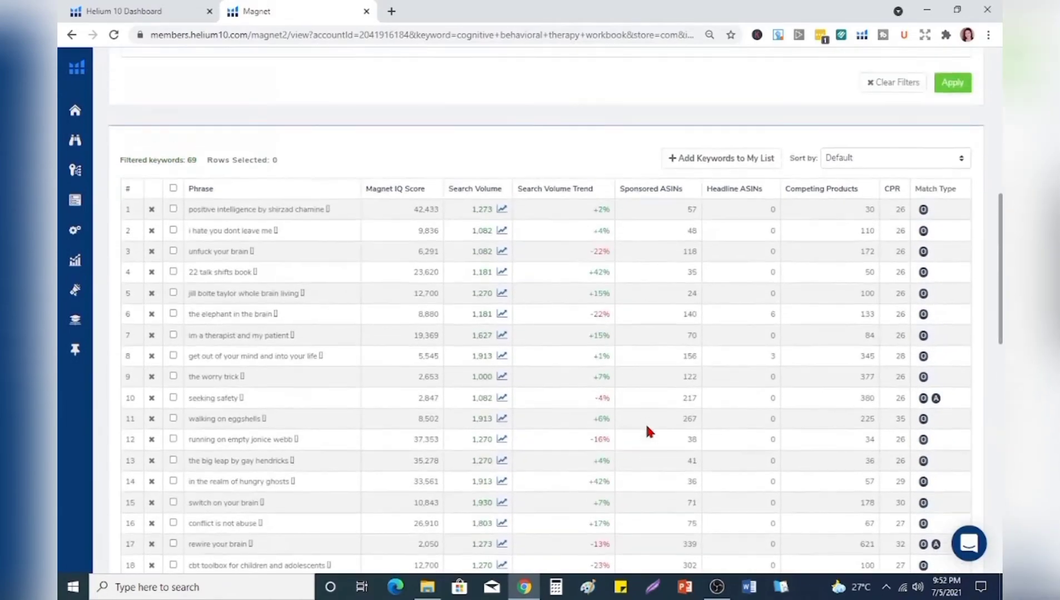
{"action": "scroll", "coordinate": [647, 430], "scroll_direction": "down", "scroll_amount": 1}
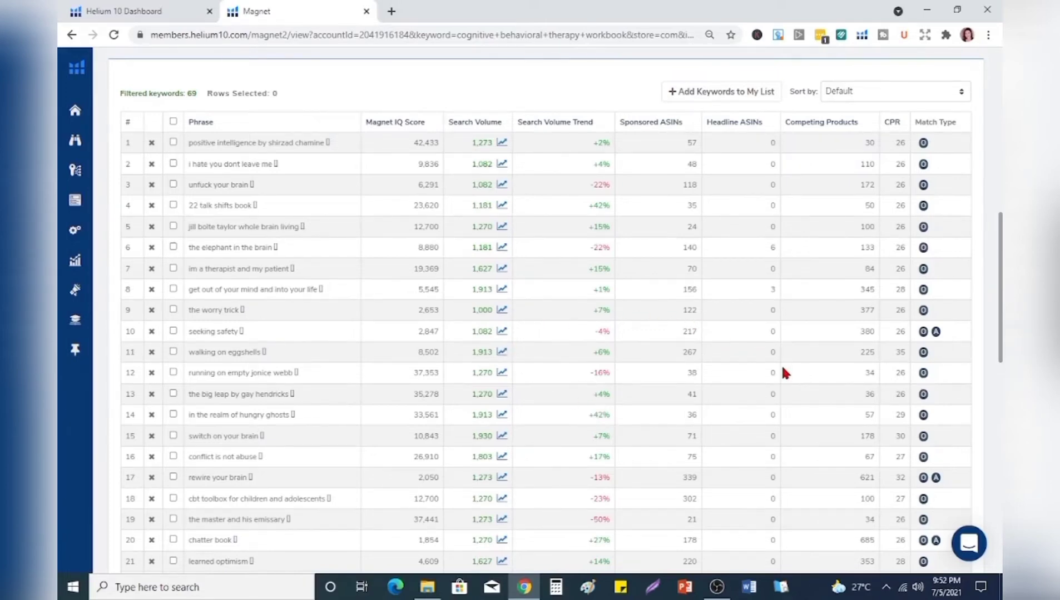
Set the minimum number of competing products to 1000, apply the filters and view the narrowed phrase list.
{"action": "scroll", "coordinate": [782, 370], "scroll_direction": "up", "scroll_amount": 3}
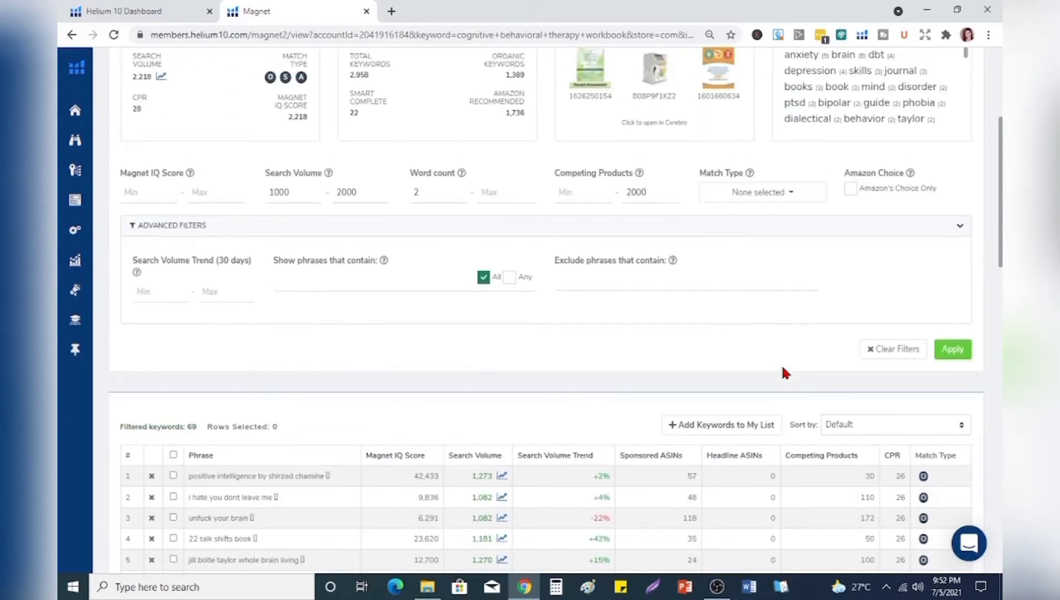
{"action": "left_click", "coordinate": [579, 193]}
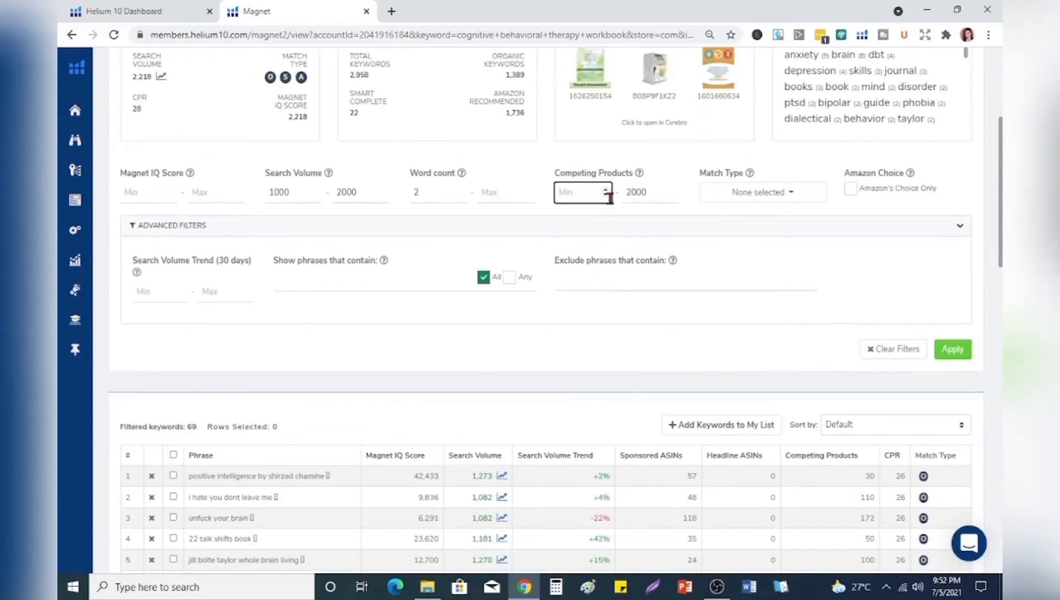
{"action": "type", "text": "1000"}
{"action": "left_click", "coordinate": [952, 349]}
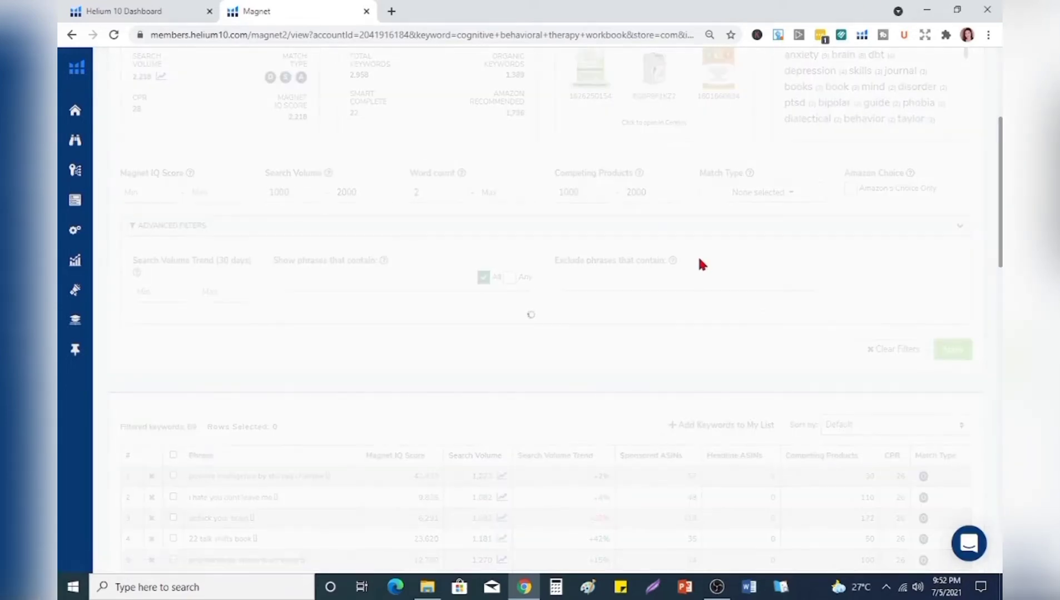
{"action": "scroll", "coordinate": [699, 260], "scroll_direction": "down", "scroll_amount": 2}
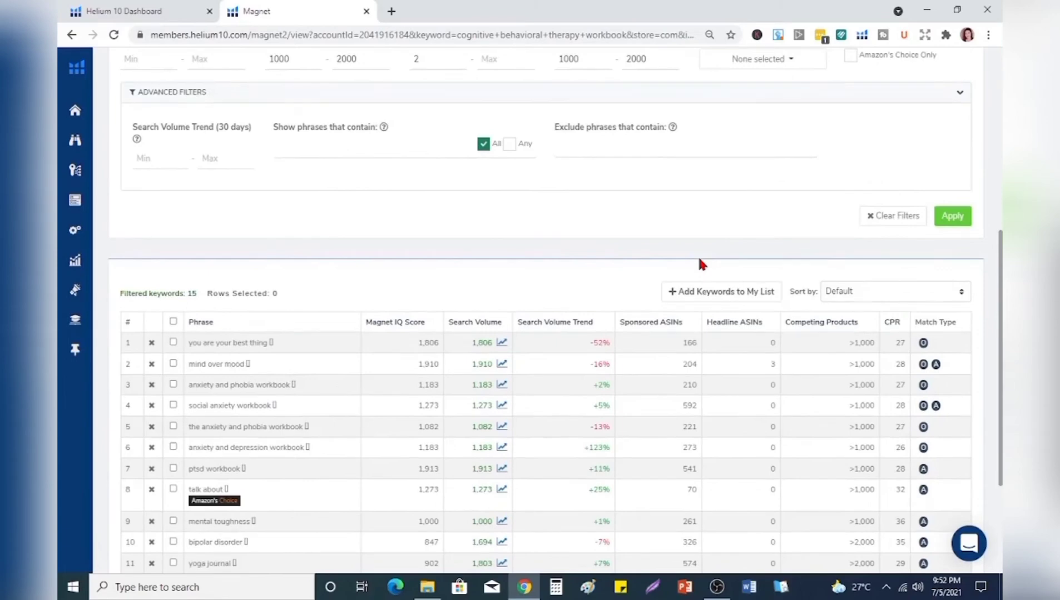
{"action": "scroll", "coordinate": [699, 264], "scroll_direction": "down", "scroll_amount": 2}
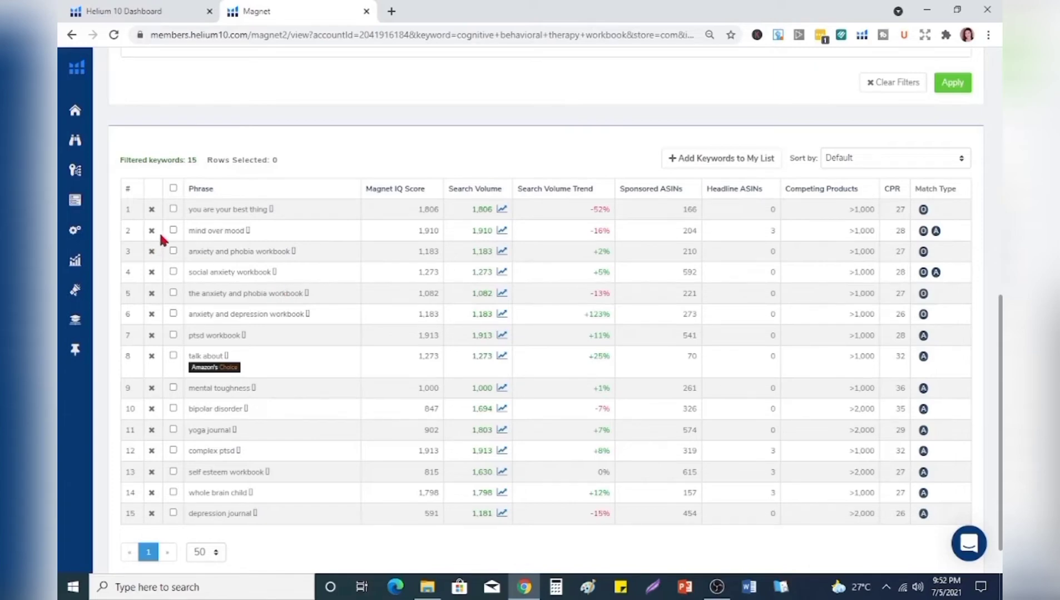
Select "mind over mood", "anxiety and phobia workbook", "bipolar disorder" and "depression journal" and add them to the "CBT for Borderline Person" folder.
{"action": "left_click", "coordinate": [173, 230]}
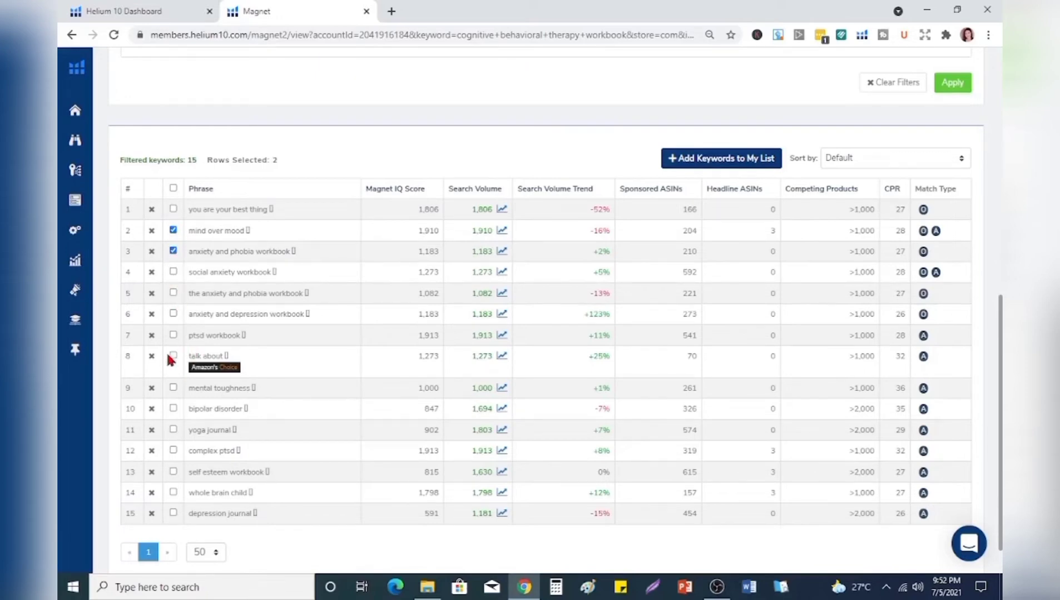
{"action": "scroll", "coordinate": [193, 451], "scroll_direction": "down", "scroll_amount": 1}
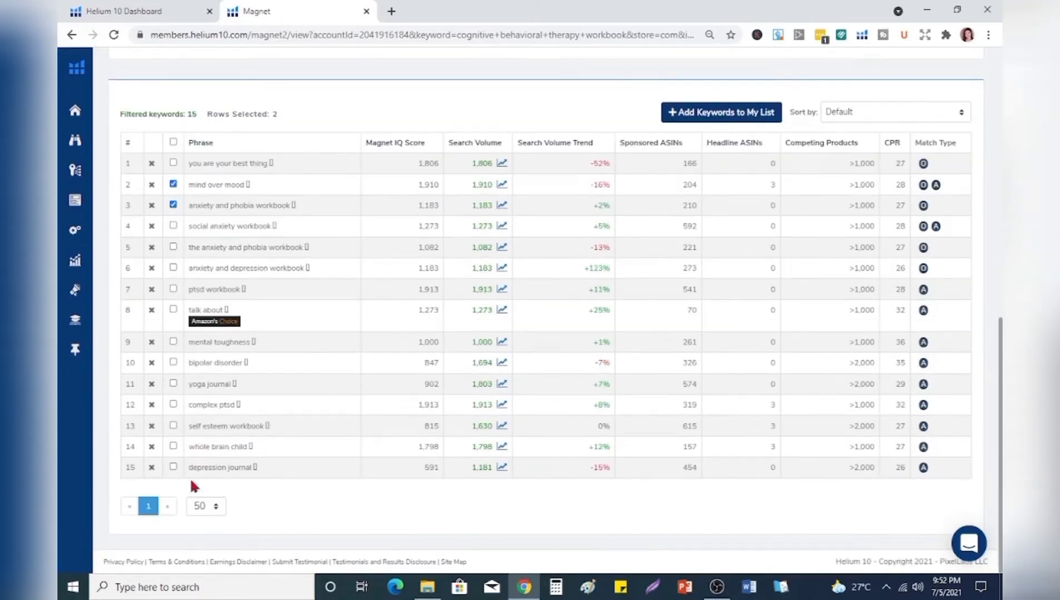
{"action": "left_click", "coordinate": [172, 467]}
{"action": "left_click", "coordinate": [751, 123]}
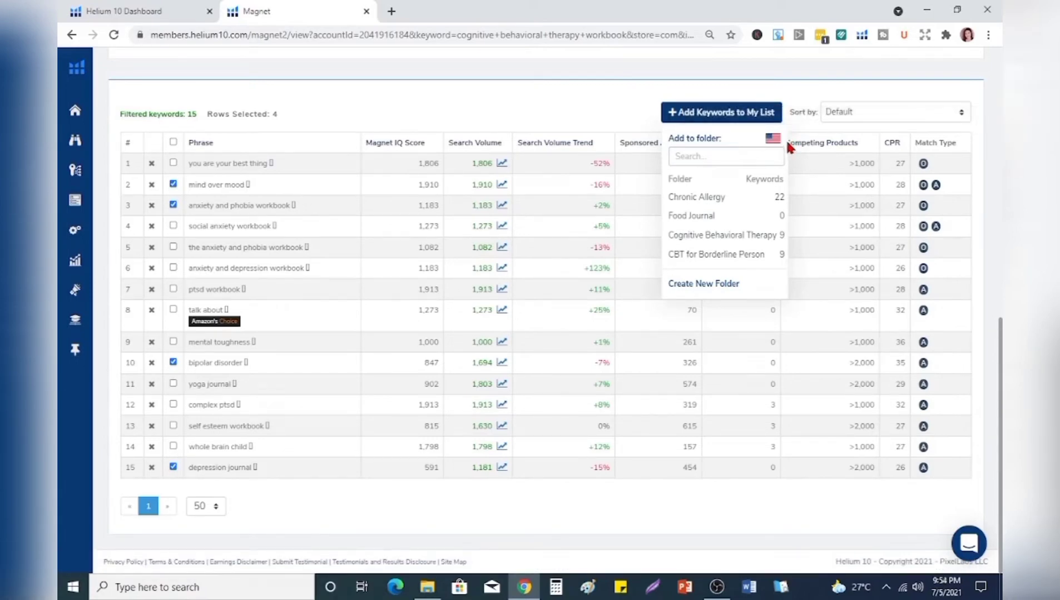
{"action": "left_click", "coordinate": [741, 257]}
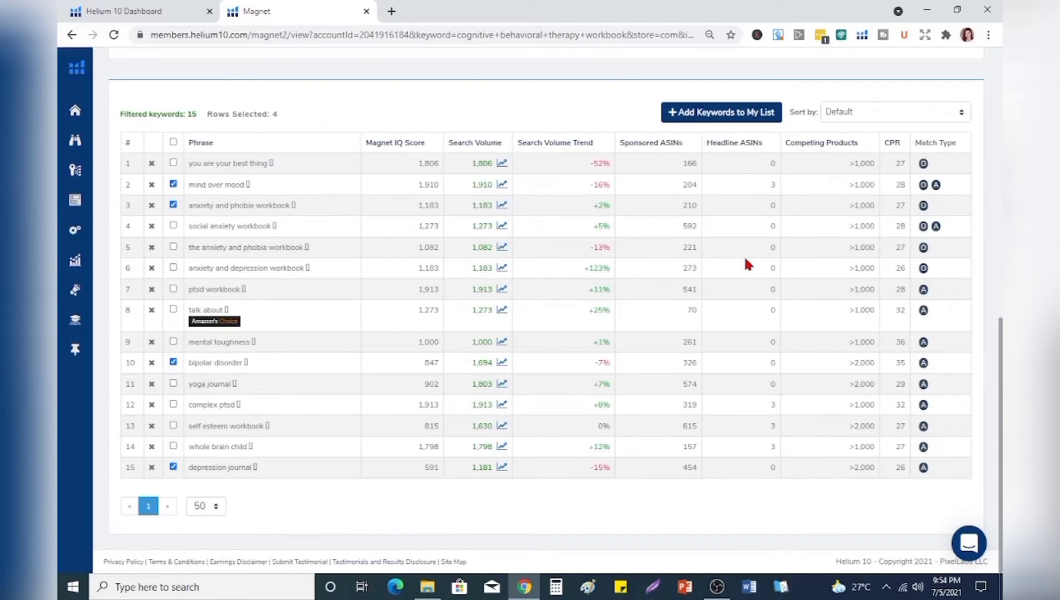
{"action": "scroll", "coordinate": [247, 395], "scroll_direction": "up", "scroll_amount": 4}
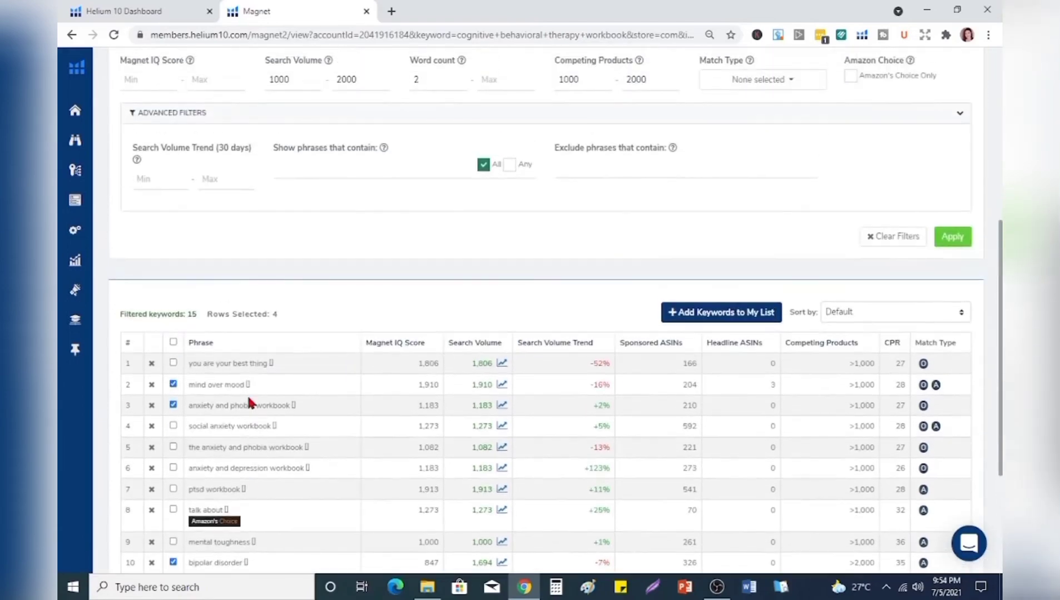
{"action": "scroll", "coordinate": [247, 393], "scroll_direction": "up", "scroll_amount": 6}
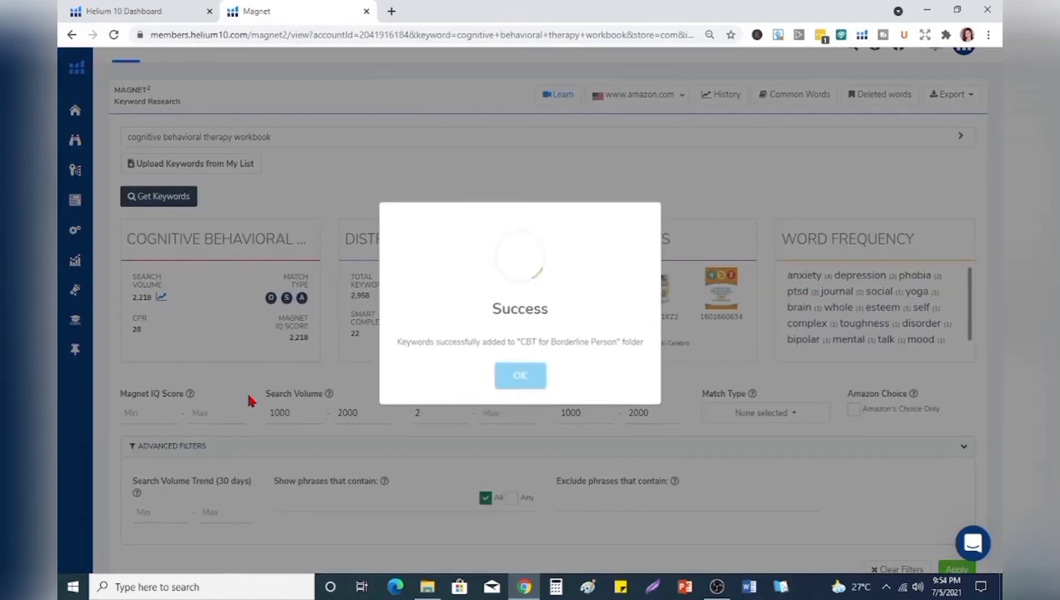
{"action": "left_click", "coordinate": [514, 373]}
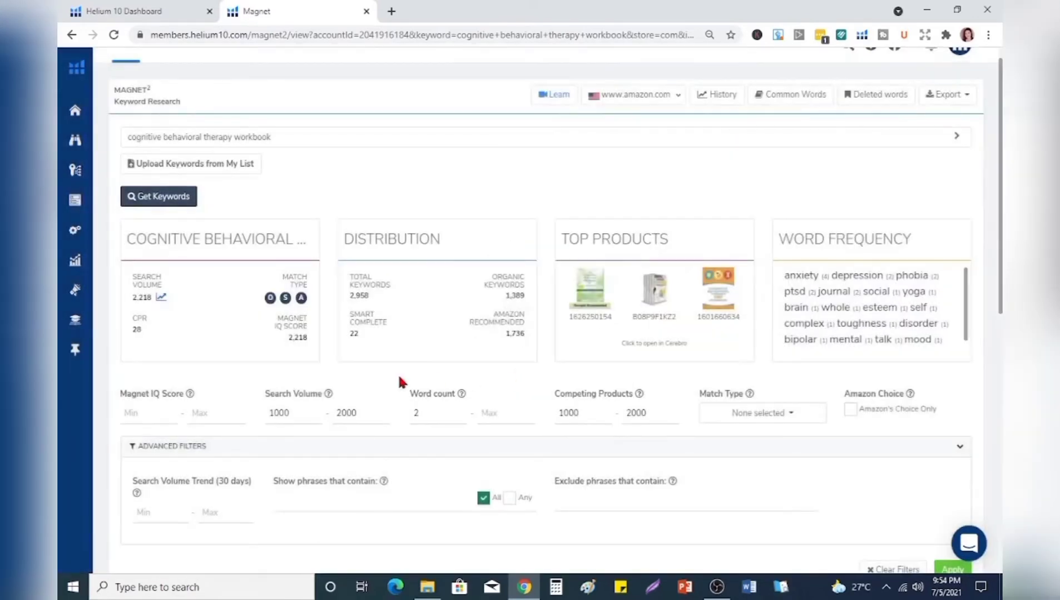
Run a new search for "cognitive behavioral therapy workbook for borderline person" instead of loading it from history, and look over its phrases.
{"action": "scroll", "coordinate": [606, 426], "scroll_direction": "down", "scroll_amount": 8}
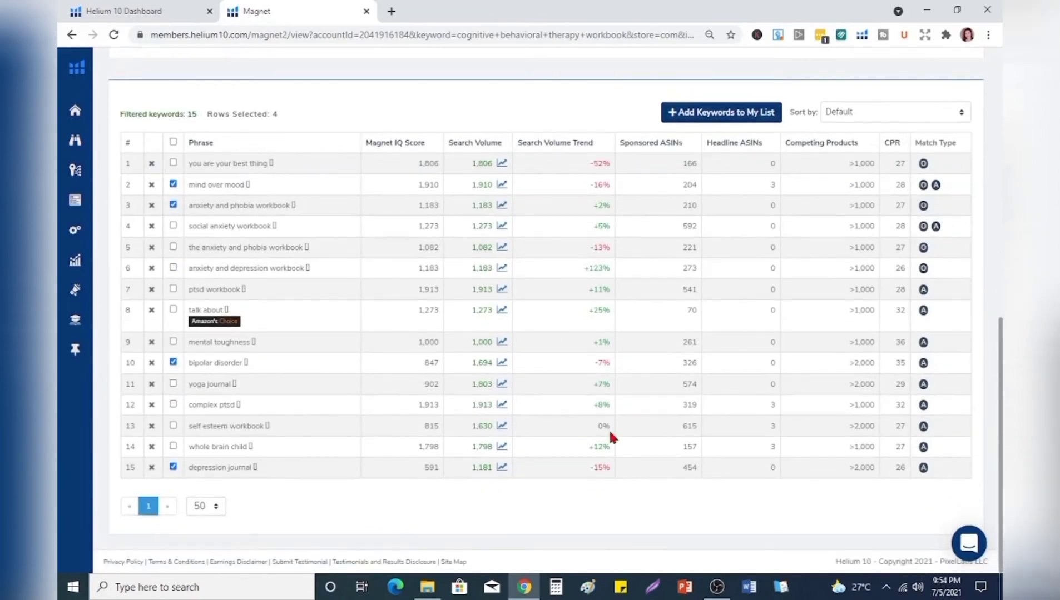
{"action": "scroll", "coordinate": [609, 431], "scroll_direction": "up", "scroll_amount": 5}
{"action": "scroll", "coordinate": [610, 439], "scroll_direction": "up", "scroll_amount": 4}
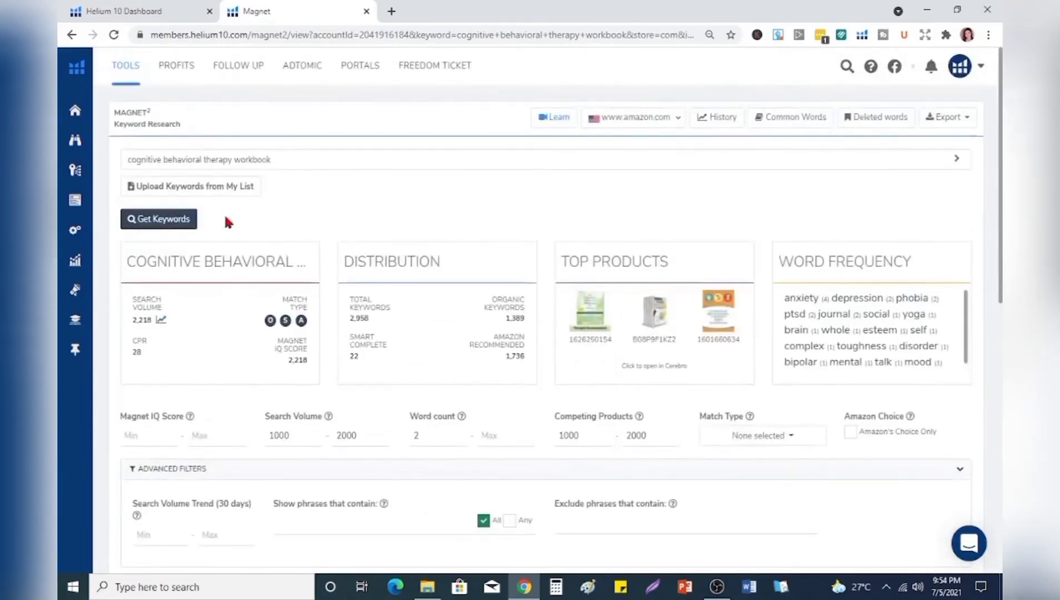
{"action": "left_click", "coordinate": [297, 160]}
{"action": "left_click", "coordinate": [311, 214]}
{"action": "left_click", "coordinate": [181, 220]}
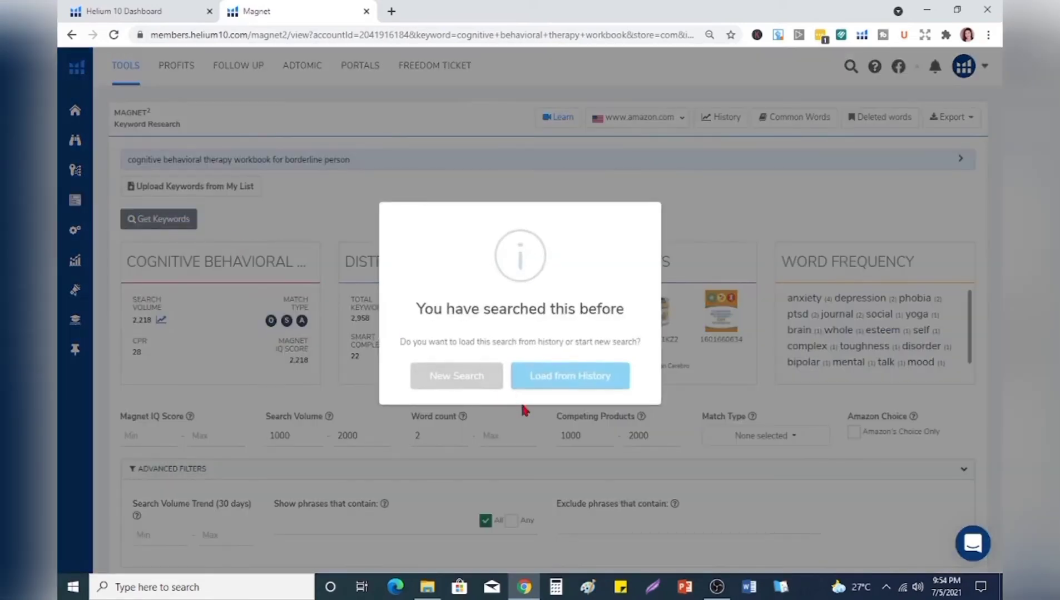
{"action": "left_click", "coordinate": [457, 384]}
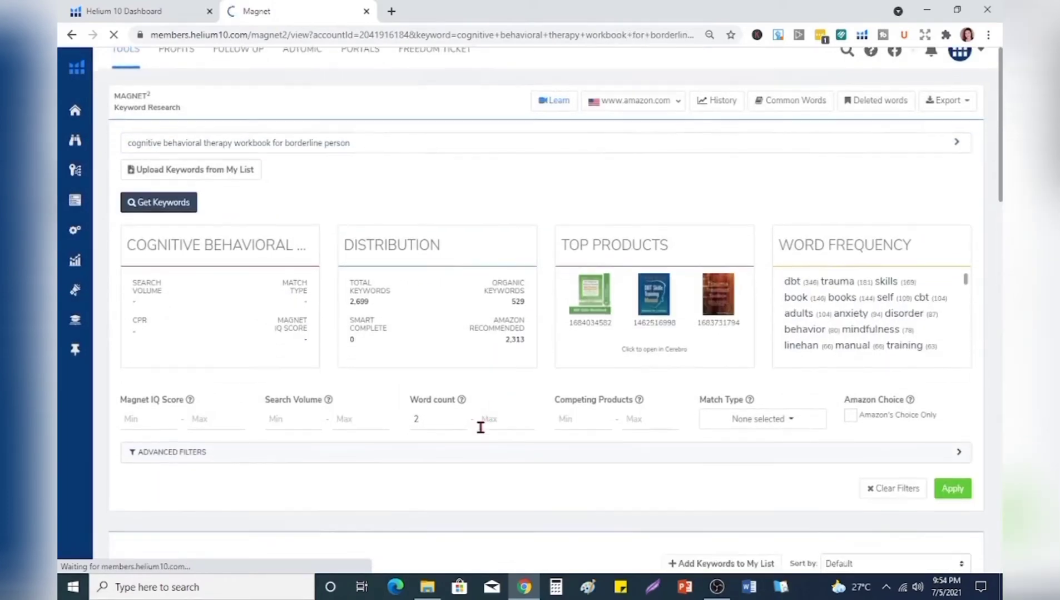
{"action": "scroll", "coordinate": [480, 423], "scroll_direction": "down", "scroll_amount": 5}
{"action": "scroll", "coordinate": [479, 428], "scroll_direction": "up", "scroll_amount": 5}
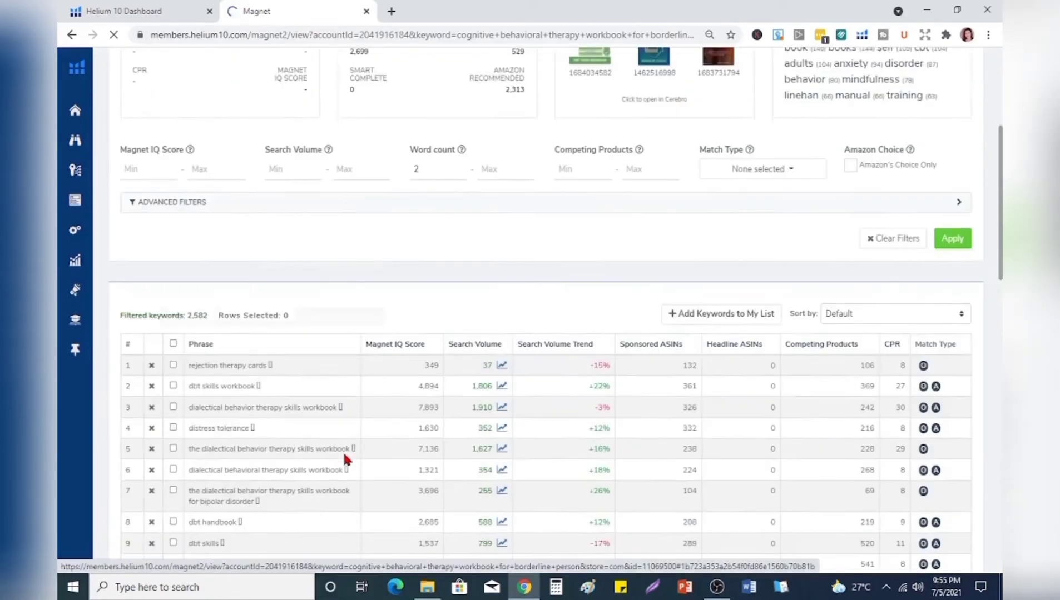
{"action": "scroll", "coordinate": [343, 455], "scroll_direction": "down", "scroll_amount": 2}
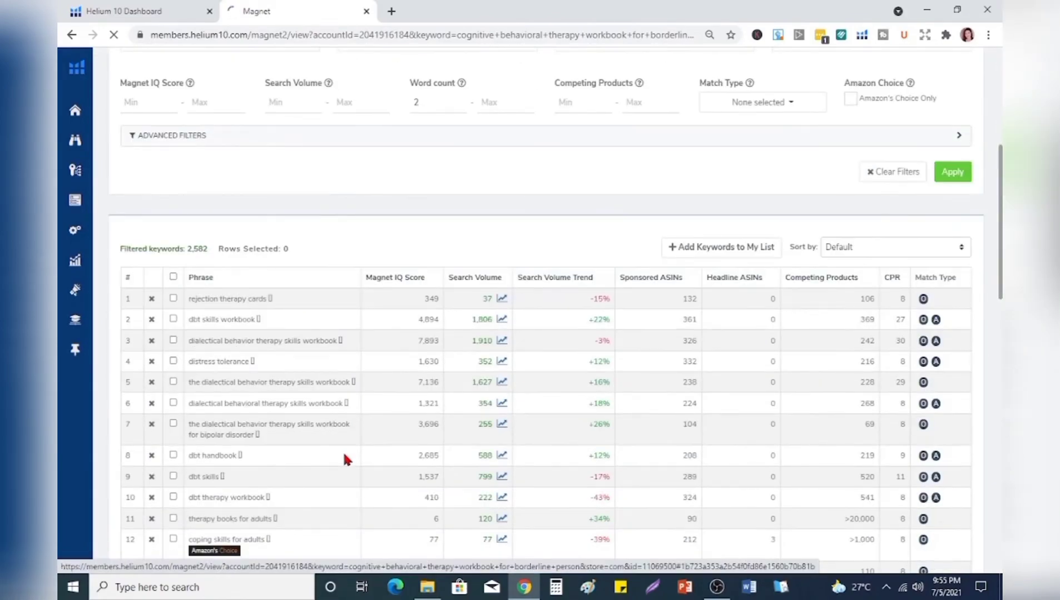
Filter the borderline-person keywords to a search volume of 1000 to 2000 and 1000 to 2000 competing products.
{"action": "scroll", "coordinate": [283, 322], "scroll_direction": "up", "scroll_amount": 4}
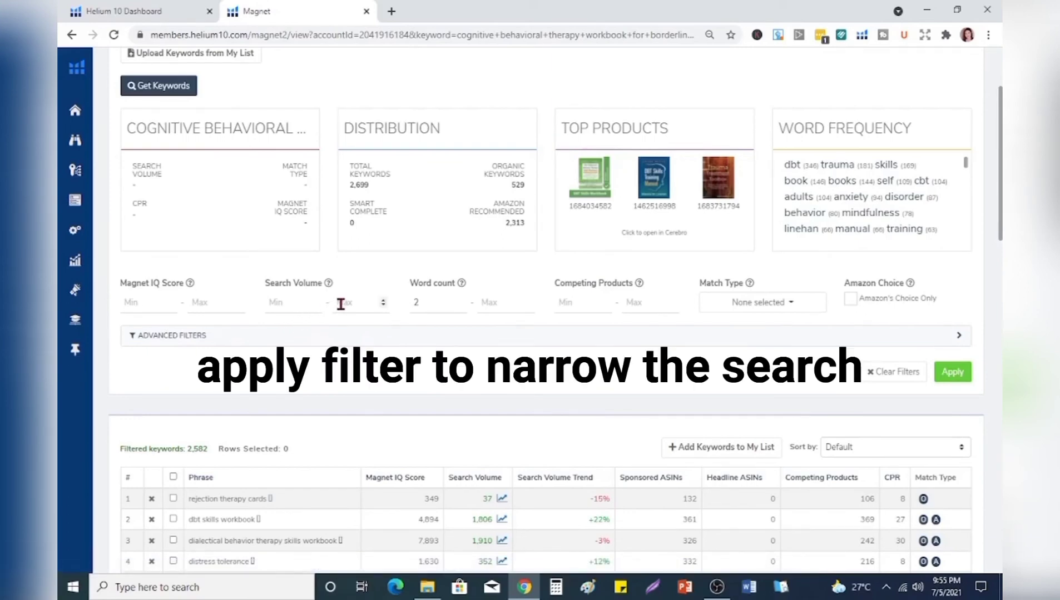
{"action": "left_click", "coordinate": [274, 304]}
{"action": "type", "text": "1000"}
{"action": "left_click", "coordinate": [351, 305]}
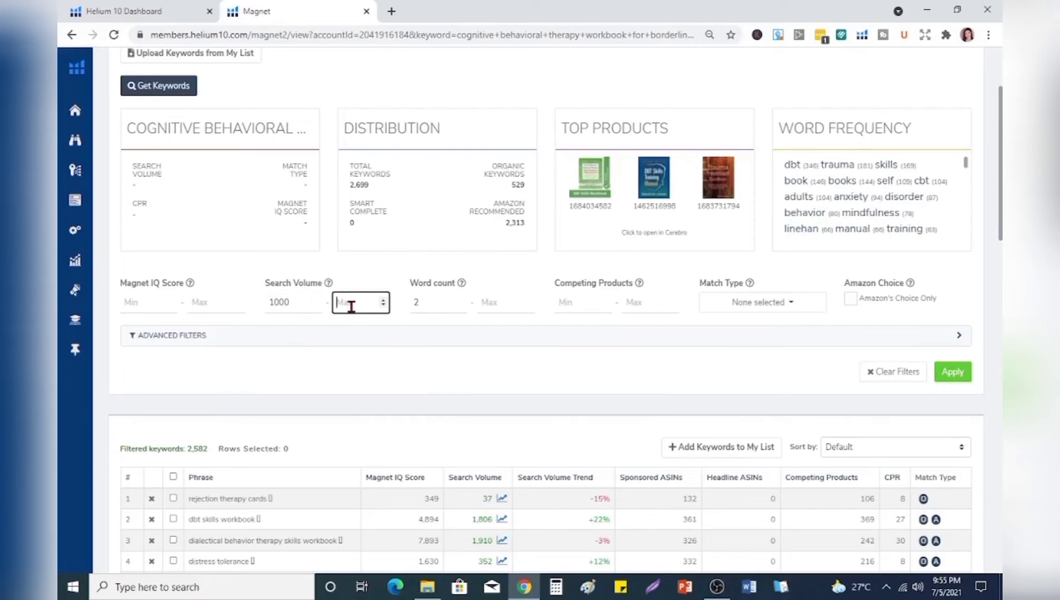
{"action": "type", "text": "2000"}
{"action": "left_click", "coordinate": [634, 303]}
{"action": "type", "text": "2000"}
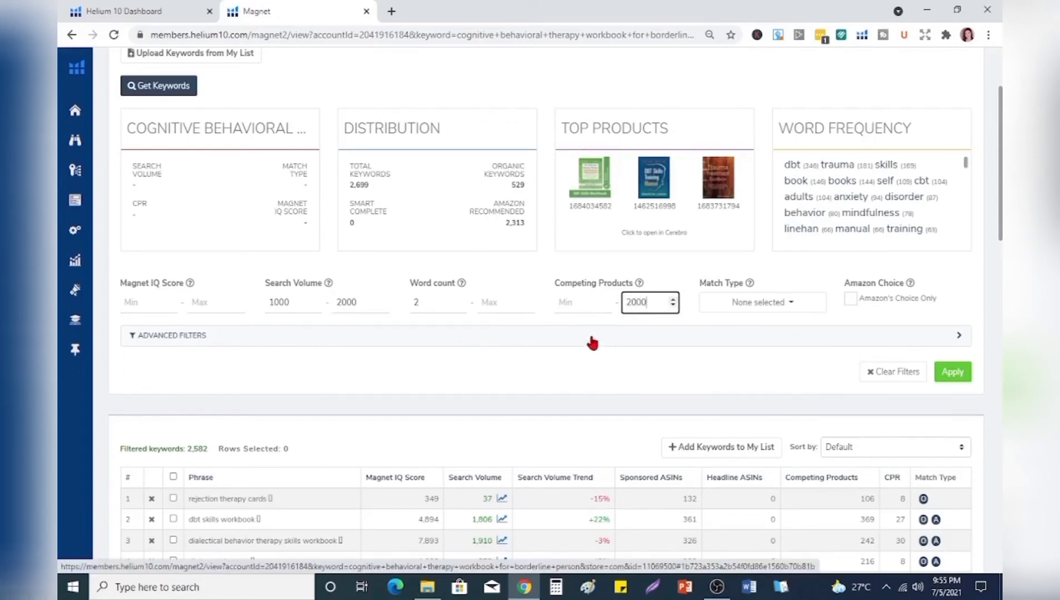
{"action": "left_click", "coordinate": [569, 306]}
{"action": "type", "text": "1000"}
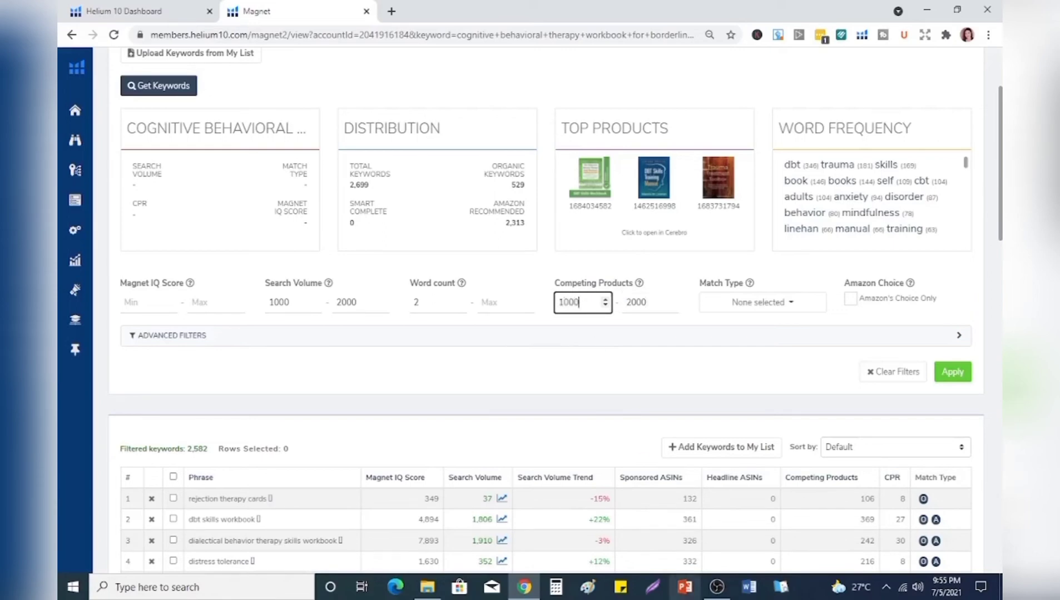
{"action": "left_click", "coordinate": [950, 373]}
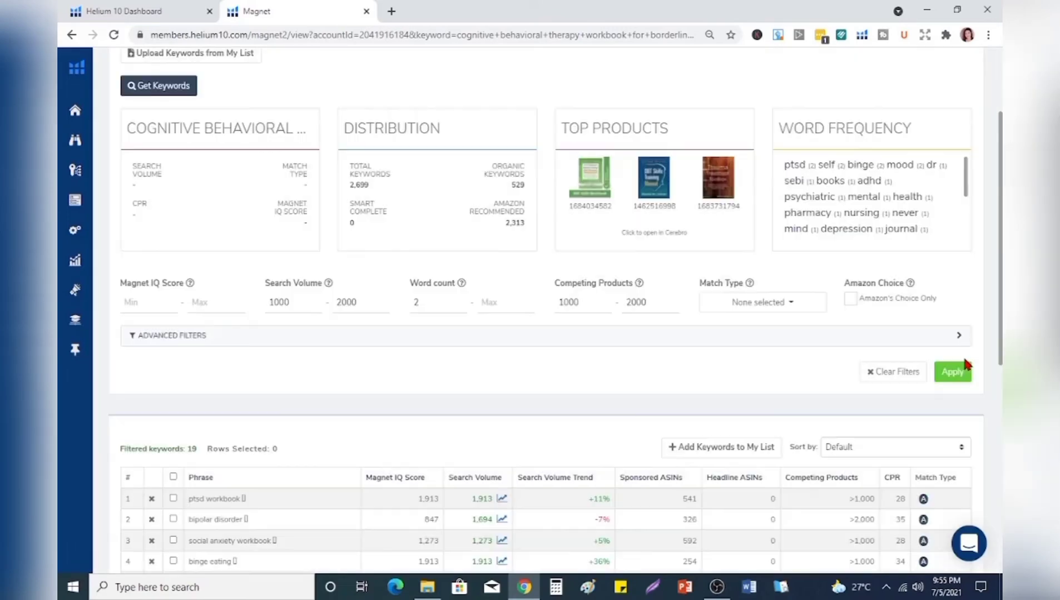
Review the filtered borderline-person phrases and their search volume and competition for relevant keywords.
{"action": "scroll", "coordinate": [900, 381], "scroll_direction": "down", "scroll_amount": 4}
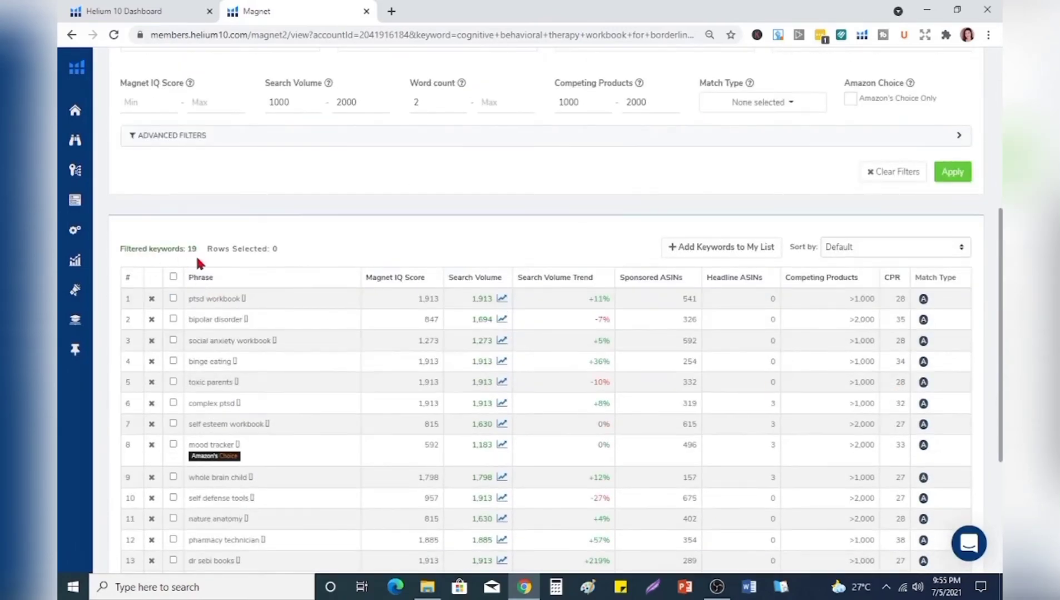
{"action": "scroll", "coordinate": [360, 438], "scroll_direction": "down", "scroll_amount": 3}
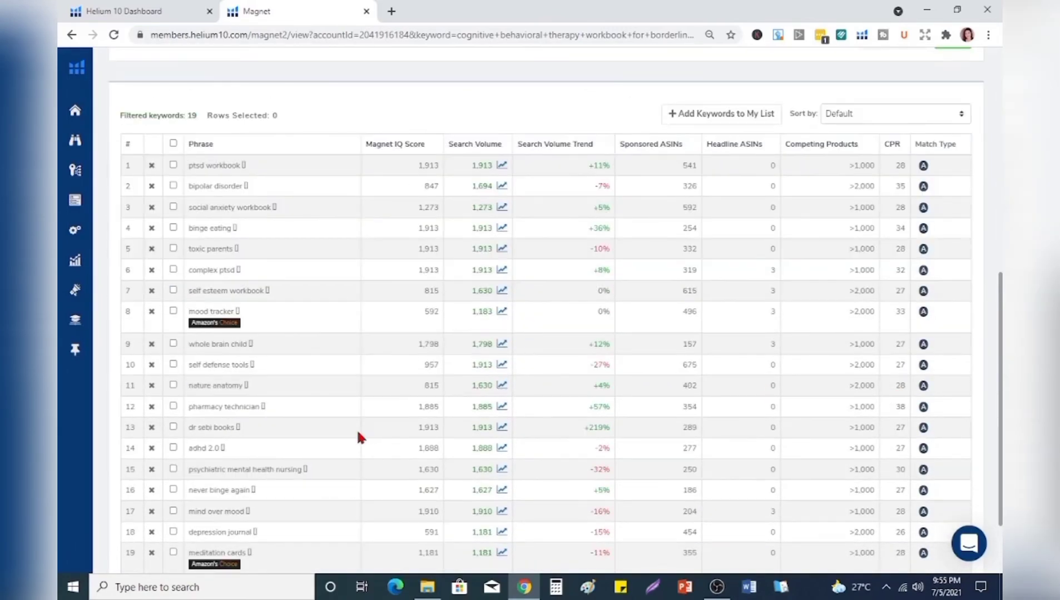
{"action": "scroll", "coordinate": [358, 438], "scroll_direction": "down", "scroll_amount": 2}
{"action": "scroll", "coordinate": [272, 438], "scroll_direction": "up", "scroll_amount": 5}
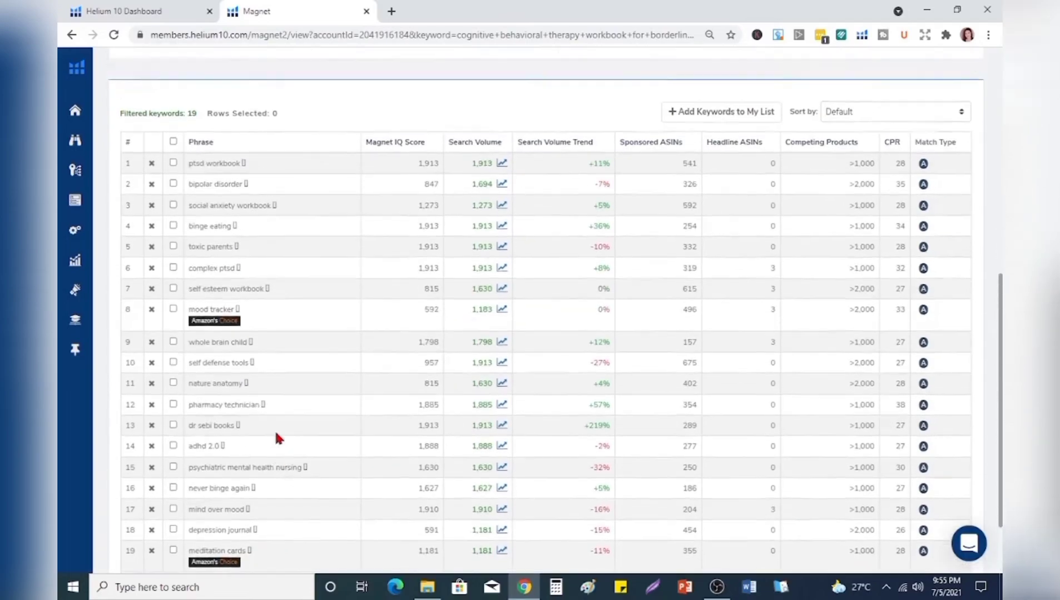
{"action": "scroll", "coordinate": [274, 438], "scroll_direction": "down", "scroll_amount": 1}
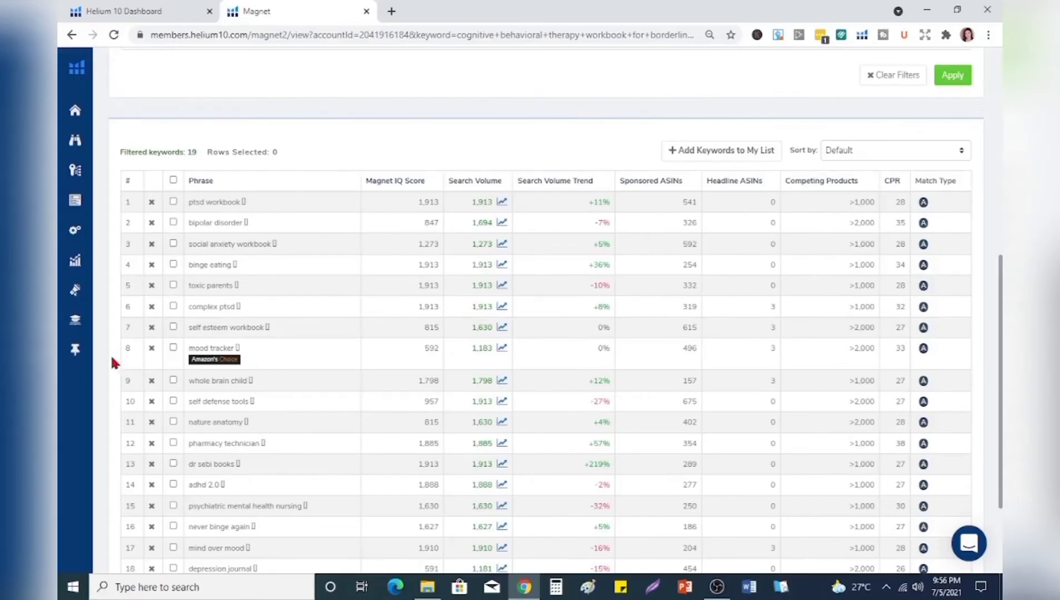
{"action": "scroll", "coordinate": [449, 377], "scroll_direction": "up", "scroll_amount": 5}
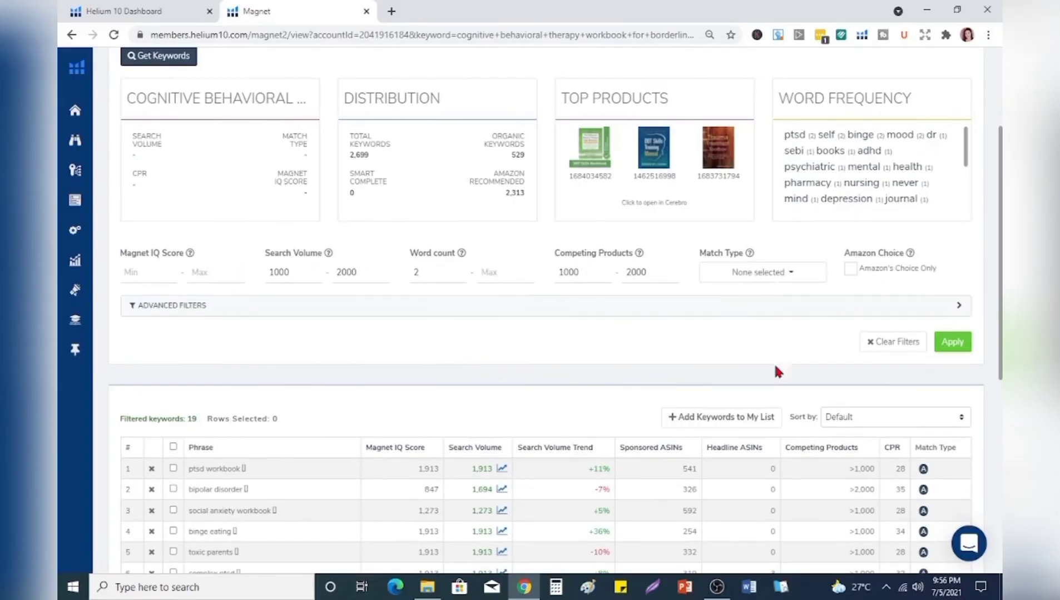
Select "complex ptsd", "self esteem workbook", "ptsd workbook" and "social anxiety workbook" and add them to the "CBT for Borderline Person" folder.
{"action": "scroll", "coordinate": [550, 431], "scroll_direction": "down", "scroll_amount": 4}
{"action": "scroll", "coordinate": [548, 422], "scroll_direction": "down", "scroll_amount": 3}
{"action": "left_click", "coordinate": [173, 240]}
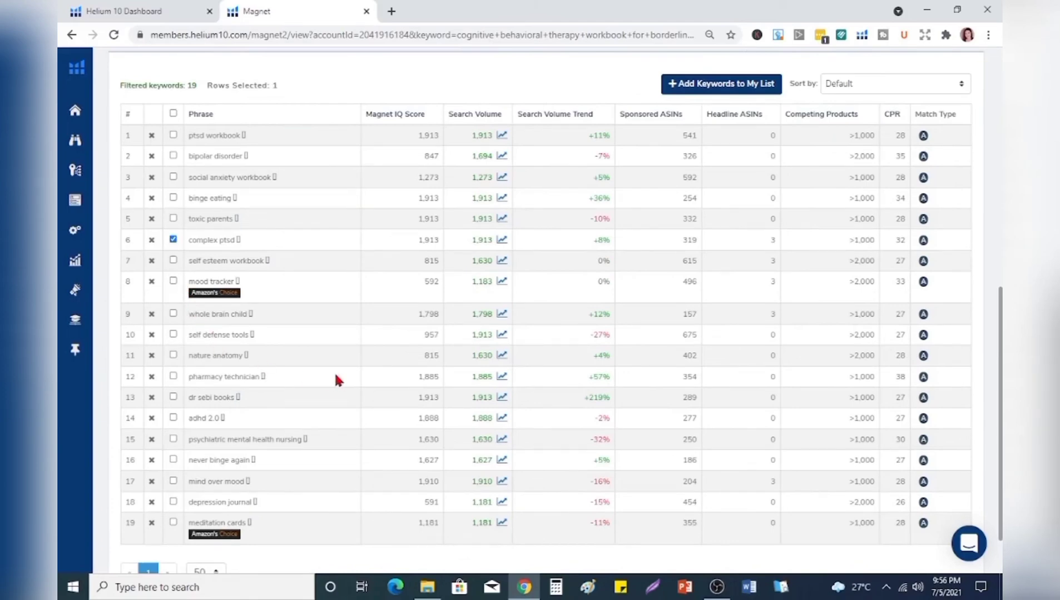
{"action": "scroll", "coordinate": [220, 427], "scroll_direction": "up", "scroll_amount": 4}
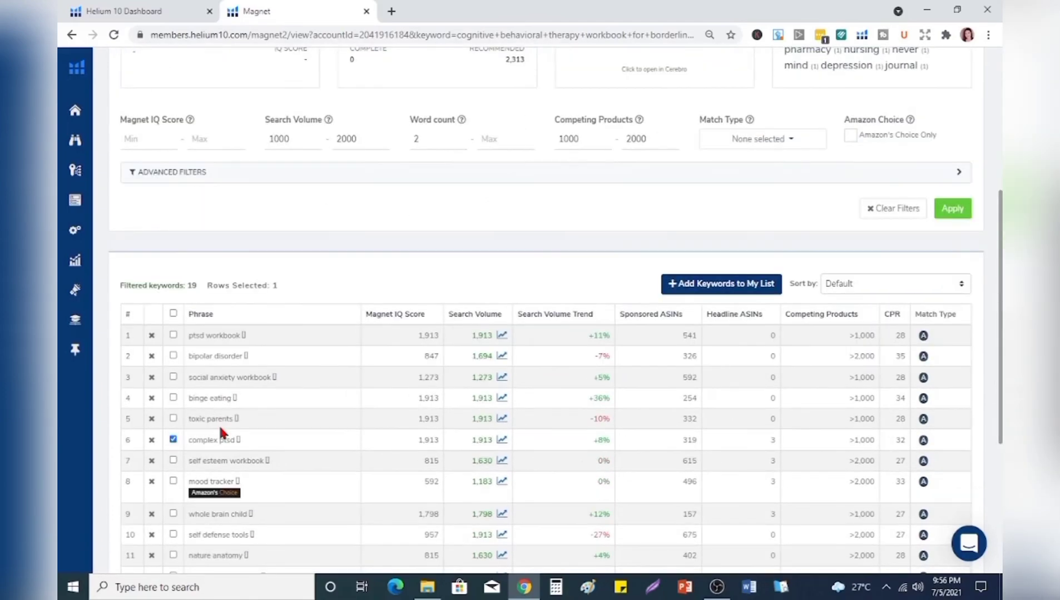
{"action": "scroll", "coordinate": [218, 424], "scroll_direction": "down", "scroll_amount": 3}
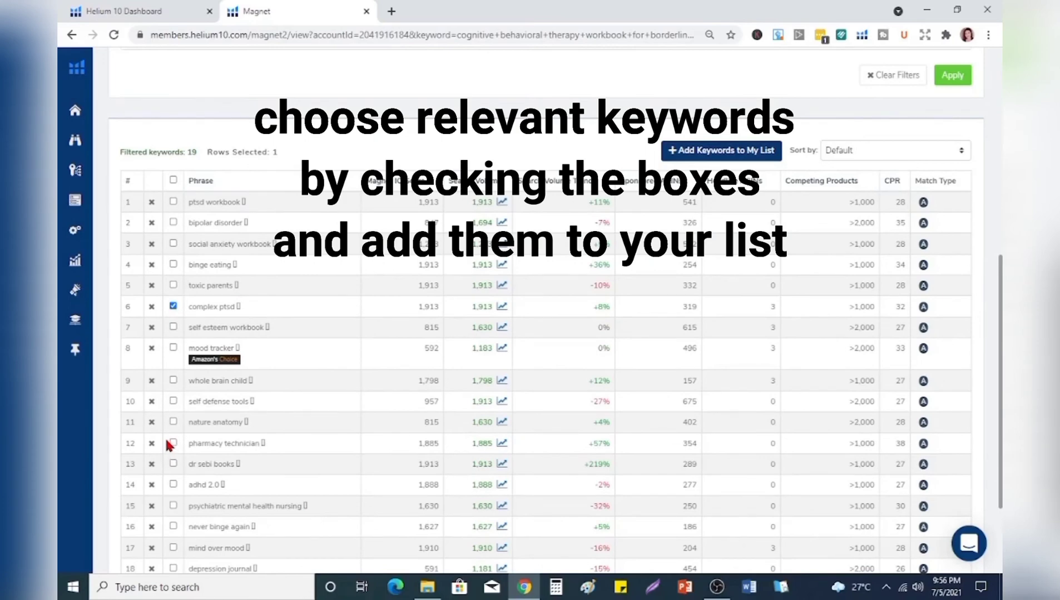
{"action": "left_click", "coordinate": [173, 327]}
{"action": "scroll", "coordinate": [184, 379], "scroll_direction": "down", "scroll_amount": 1}
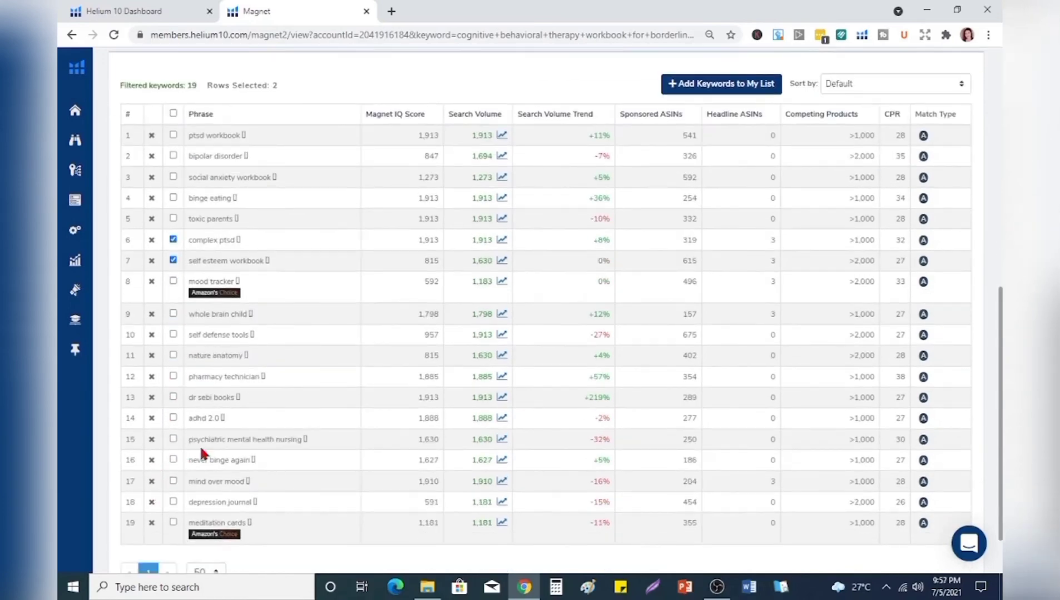
{"action": "scroll", "coordinate": [161, 482], "scroll_direction": "up", "scroll_amount": 2}
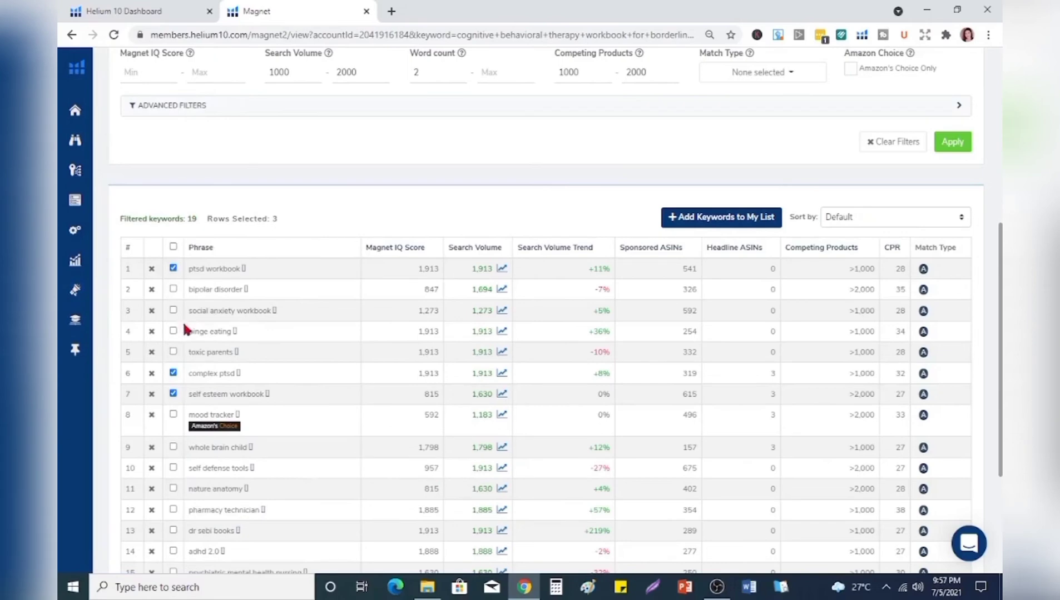
{"action": "left_click", "coordinate": [709, 219]}
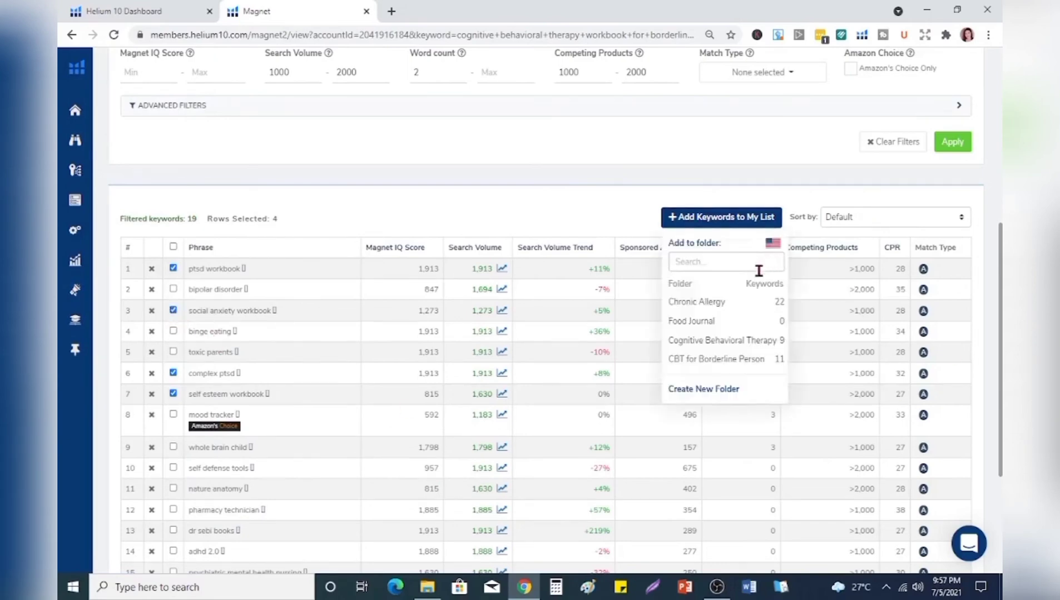
{"action": "left_click", "coordinate": [719, 361]}
{"action": "left_click", "coordinate": [527, 379]}
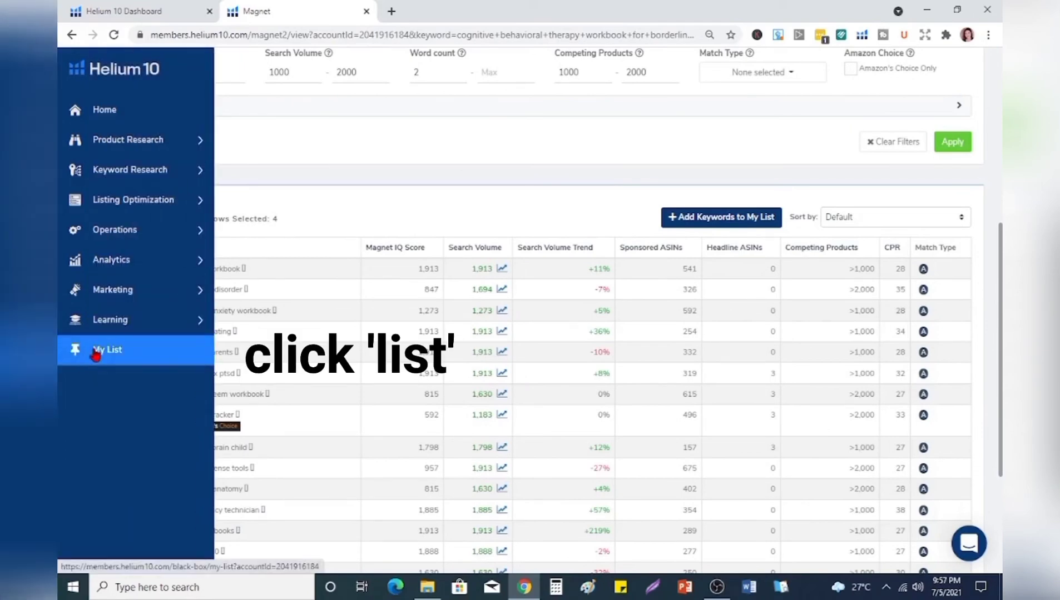
Open the "CBT for Borderline Person" folder in My List and look over its saved keywords.
{"action": "left_click", "coordinate": [91, 350]}
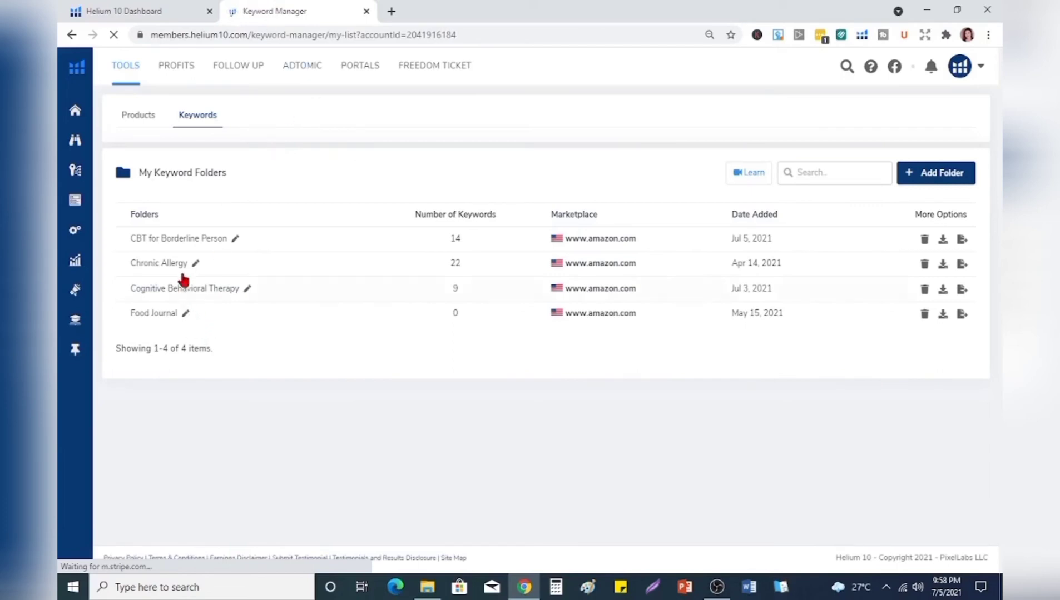
{"action": "left_click", "coordinate": [218, 241]}
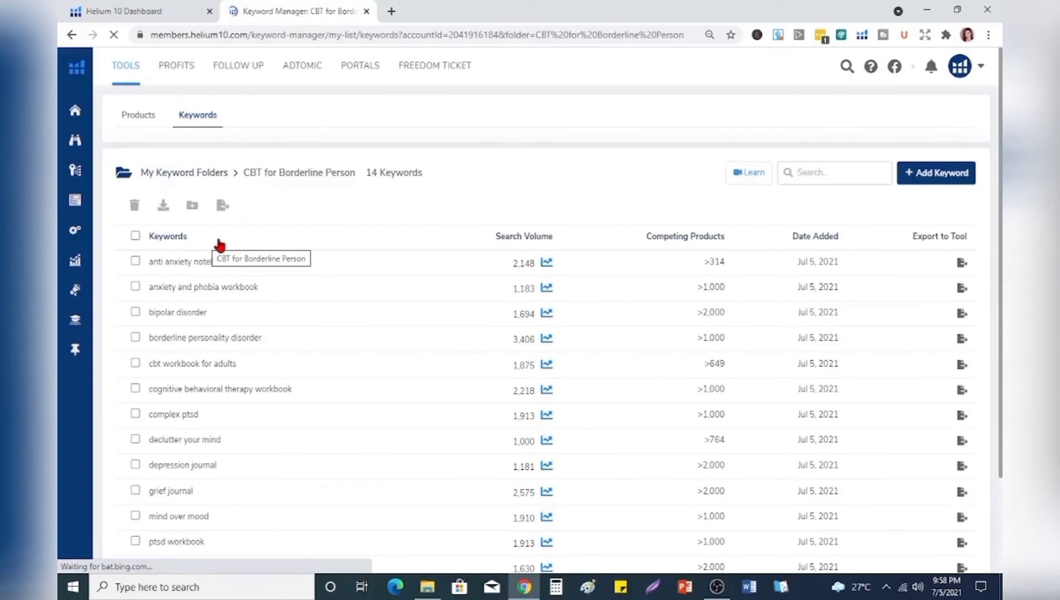
{"action": "scroll", "coordinate": [466, 269], "scroll_direction": "down", "scroll_amount": 2}
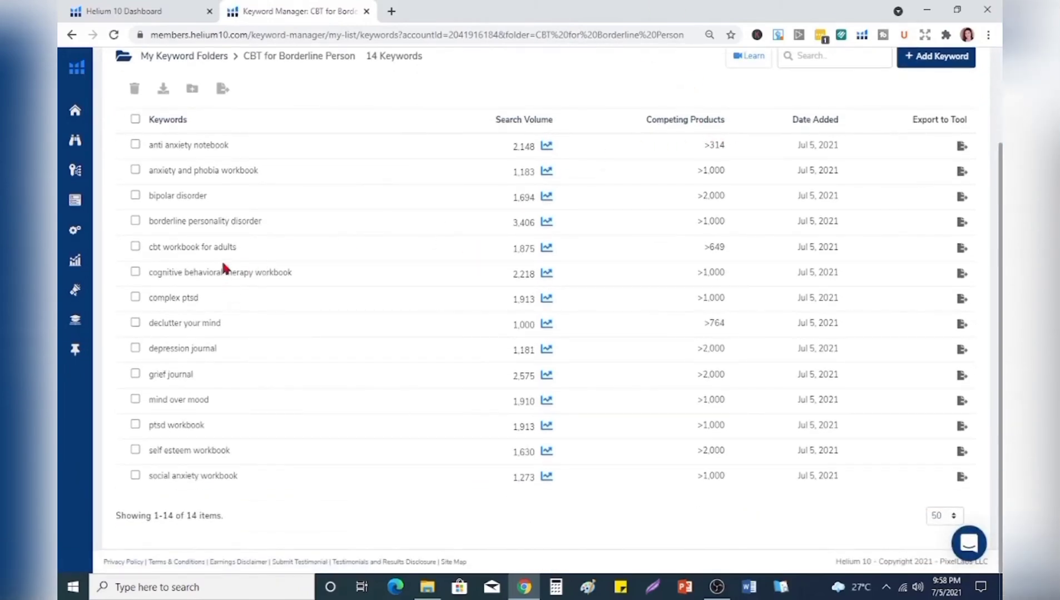
Export the keywords from "anti anxiety notebook" to "mind over mood", except "bipolar disorder" and "depression journal", as a CSV in "Amazon Research and etc".
{"action": "left_click", "coordinate": [135, 145]}
{"action": "left_click", "coordinate": [136, 172]}
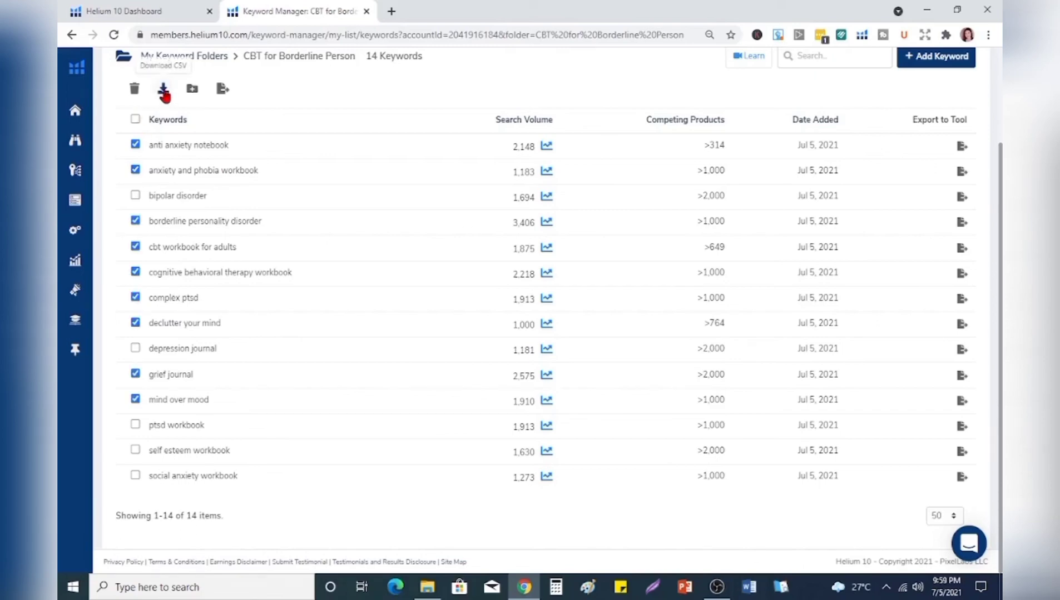
{"action": "left_click", "coordinate": [163, 90]}
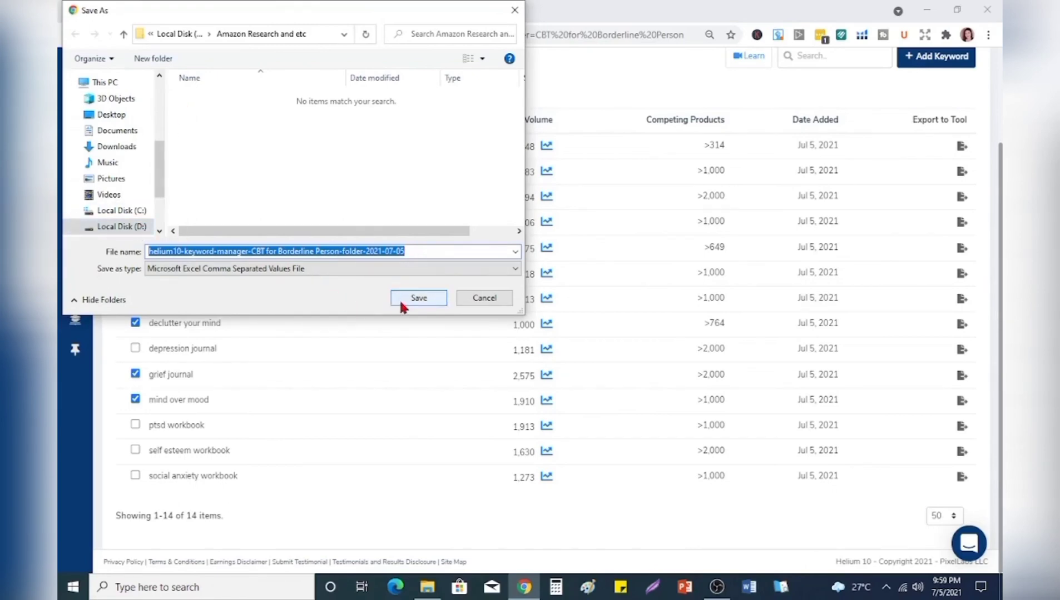
{"action": "left_click", "coordinate": [418, 299]}
Open the downloaded keyword CSV in Excel and widen the Keywords and Marketplace columns so their text is fully readable.
{"action": "left_click", "coordinate": [197, 554]}
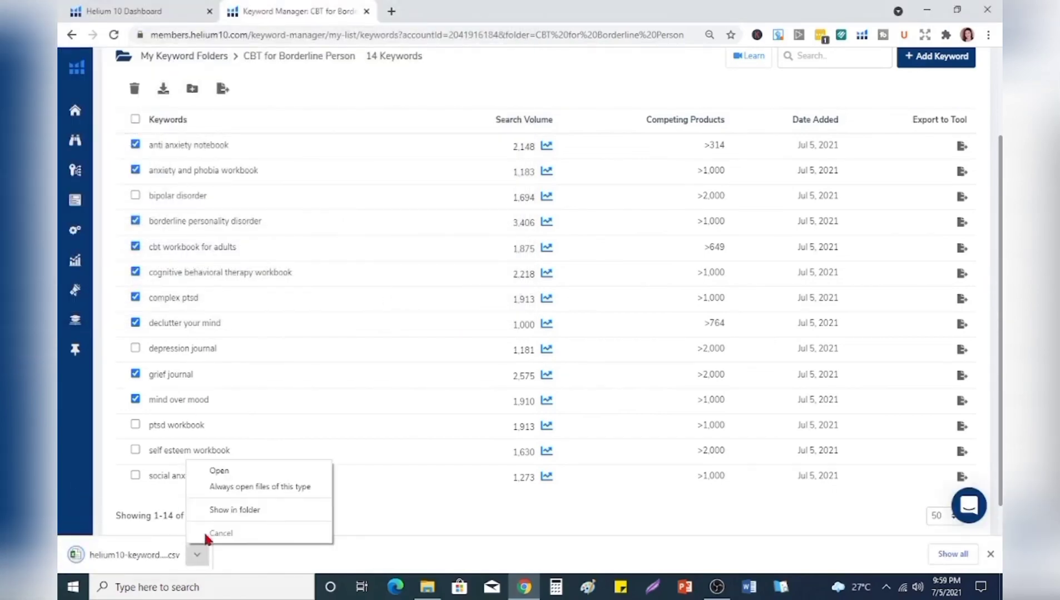
{"action": "left_click", "coordinate": [214, 471]}
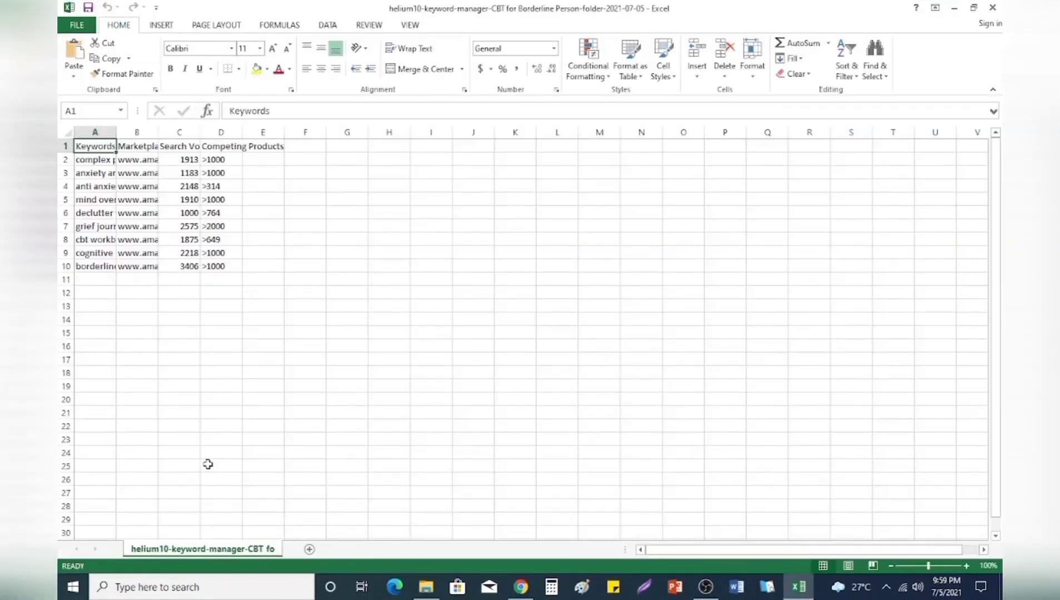
{"action": "left_click", "coordinate": [206, 463]}
{"action": "left_click_drag", "start_coordinate": [160, 136], "coordinate": [318, 139]}
{"action": "left_click_drag", "start_coordinate": [117, 132], "coordinate": [312, 138]}
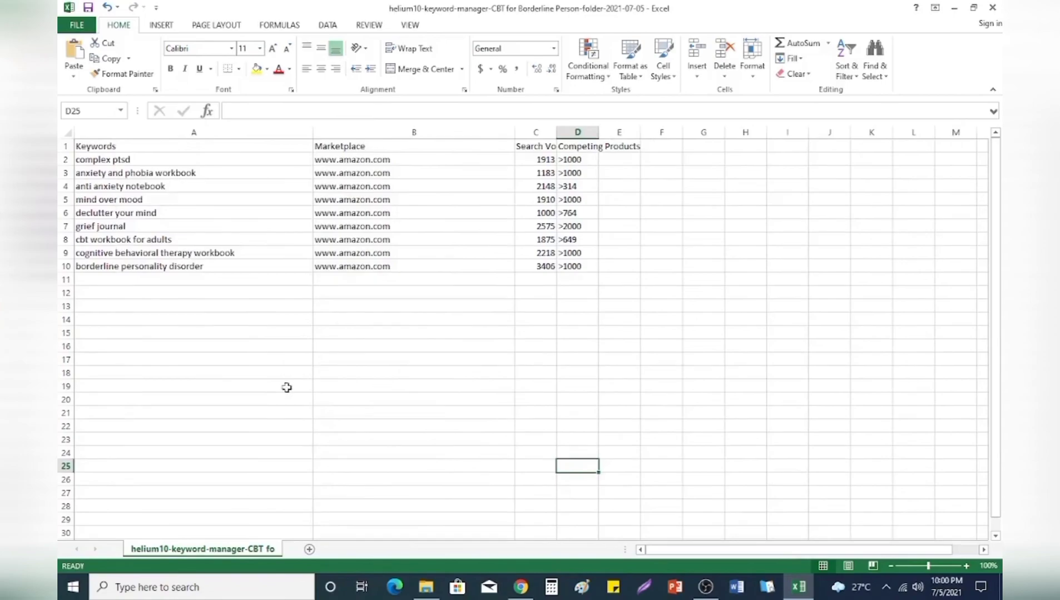
{"action": "left_click", "coordinate": [286, 386]}
{"action": "left_click", "coordinate": [511, 430]}
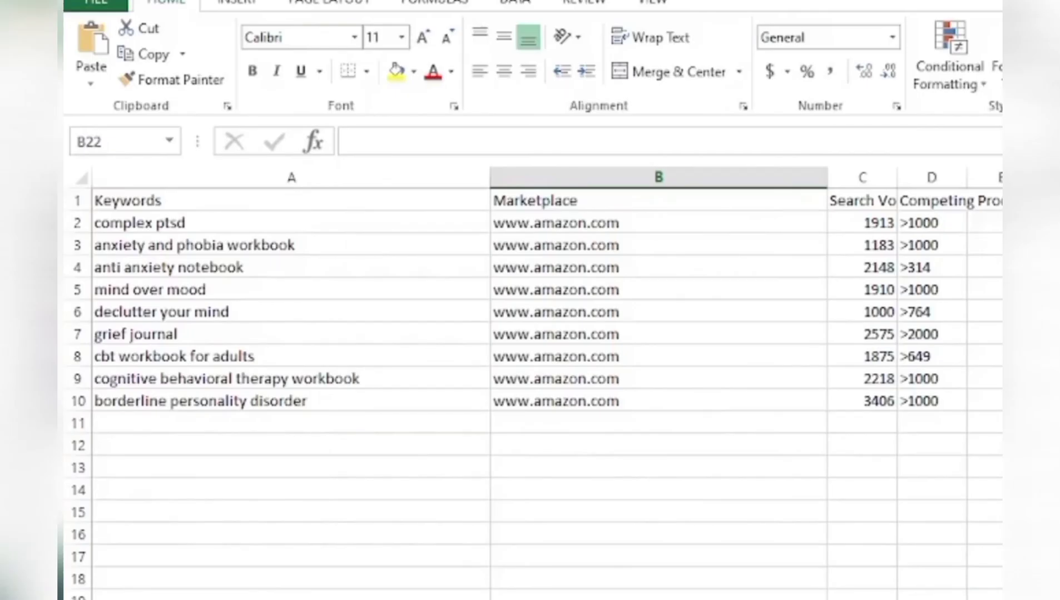